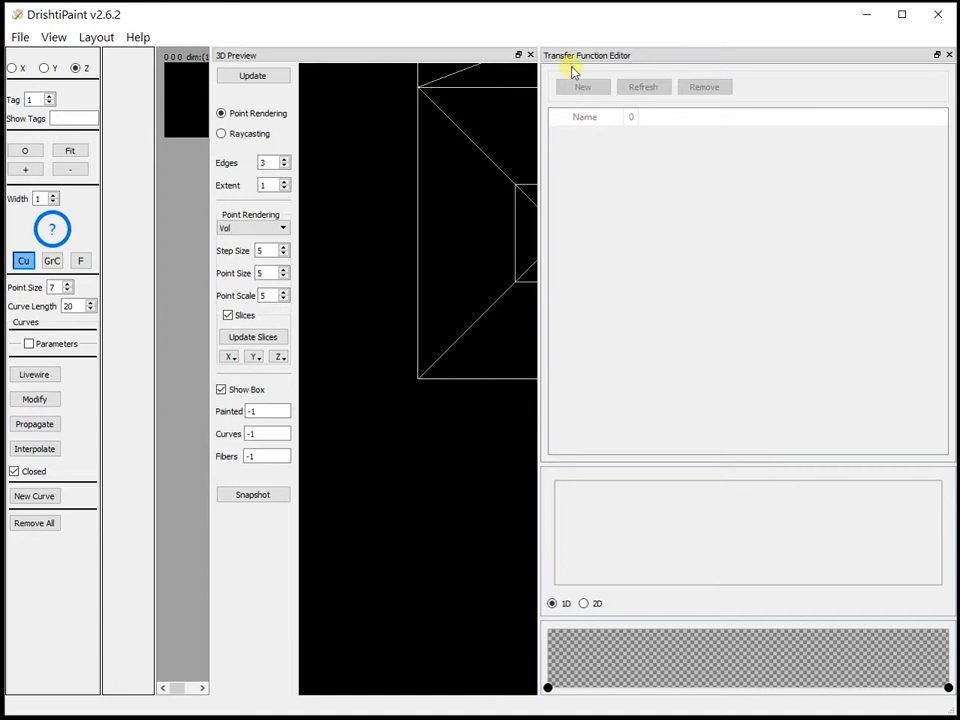
Load the isopod-small.pvl.nc volume and undock the Transfer Function Editor and 3D Preview out of the slice area
{"action": "left_click", "coordinate": [20, 37]}
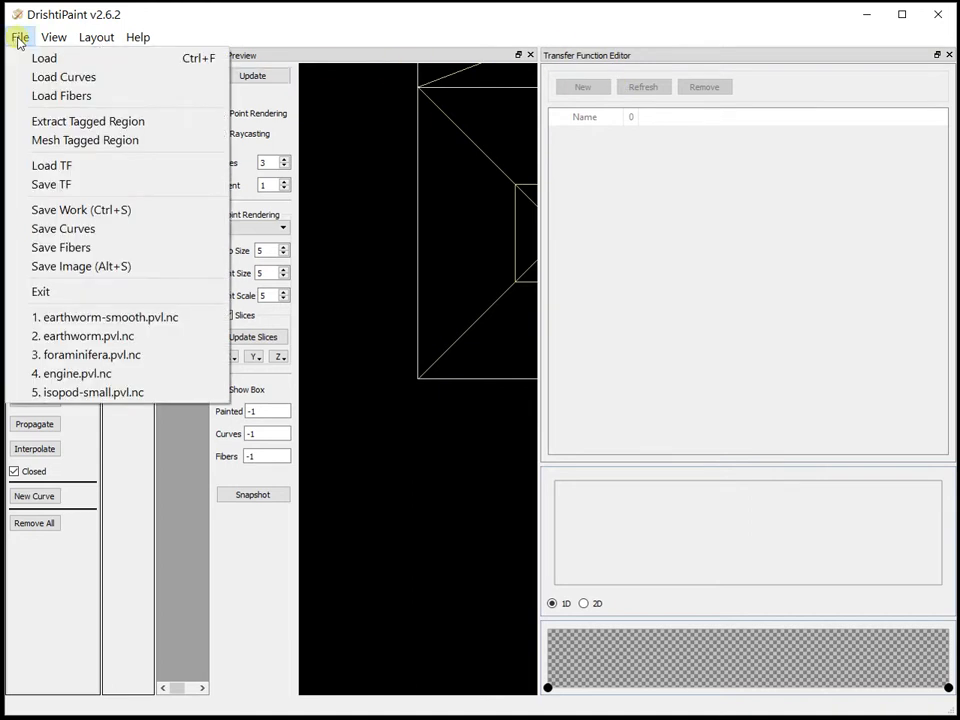
{"action": "left_click", "coordinate": [93, 394]}
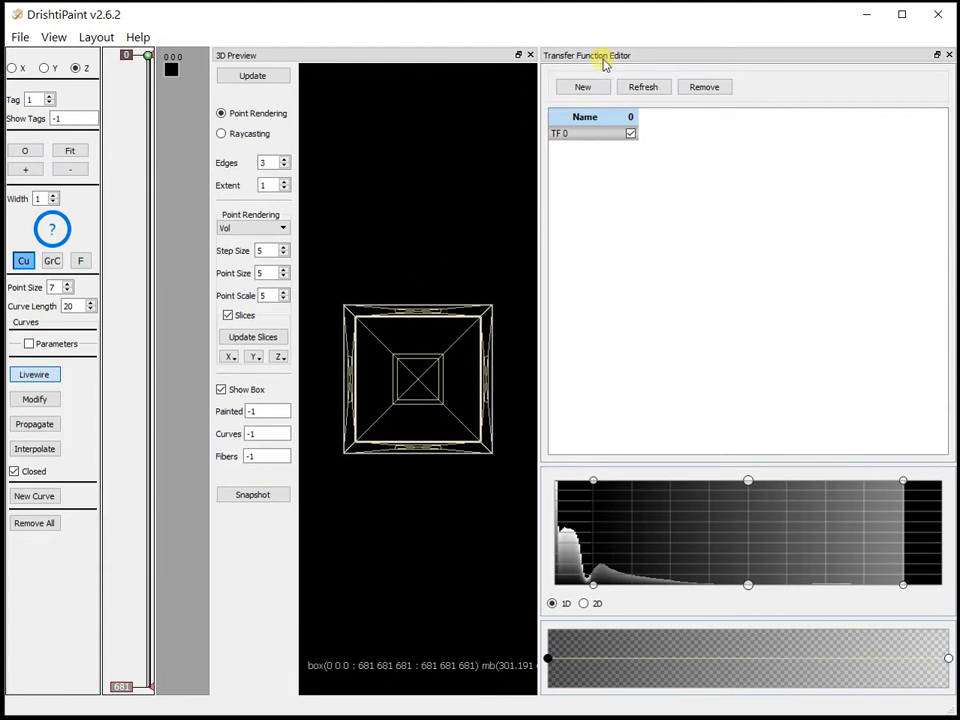
{"action": "left_click_drag", "start_coordinate": [653, 51], "coordinate": [959, 48]}
{"action": "left_click_drag", "start_coordinate": [604, 57], "coordinate": [959, 56]}
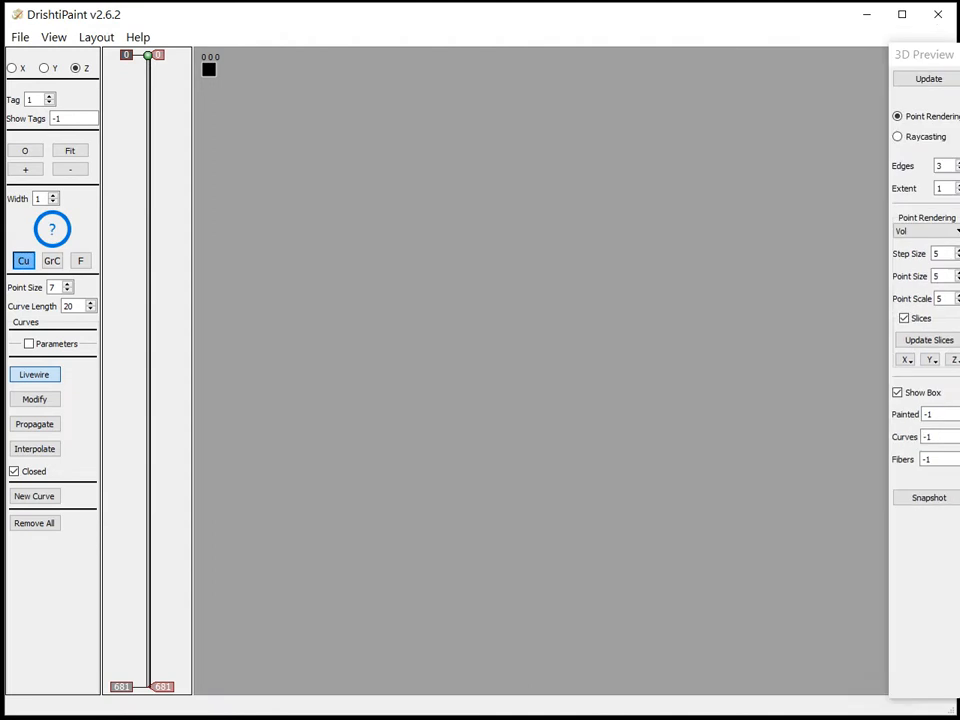
Fit the Z slice image to its view and go to slice 114
{"action": "left_click", "coordinate": [72, 152]}
{"action": "left_click", "coordinate": [147, 328]}
{"action": "left_click_drag", "start_coordinate": [146, 328], "coordinate": [165, 162]}
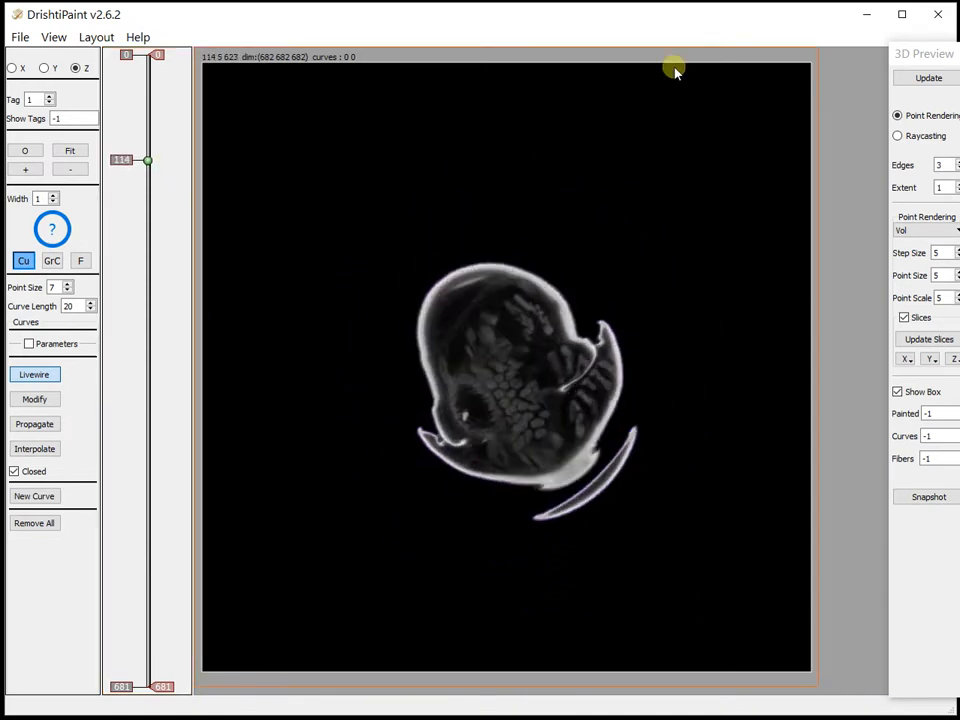
Switch the 3D Preview to raycasting at subsampling level 1 and hide the bounding box
{"action": "left_click_drag", "start_coordinate": [925, 53], "coordinate": [400, 30]}
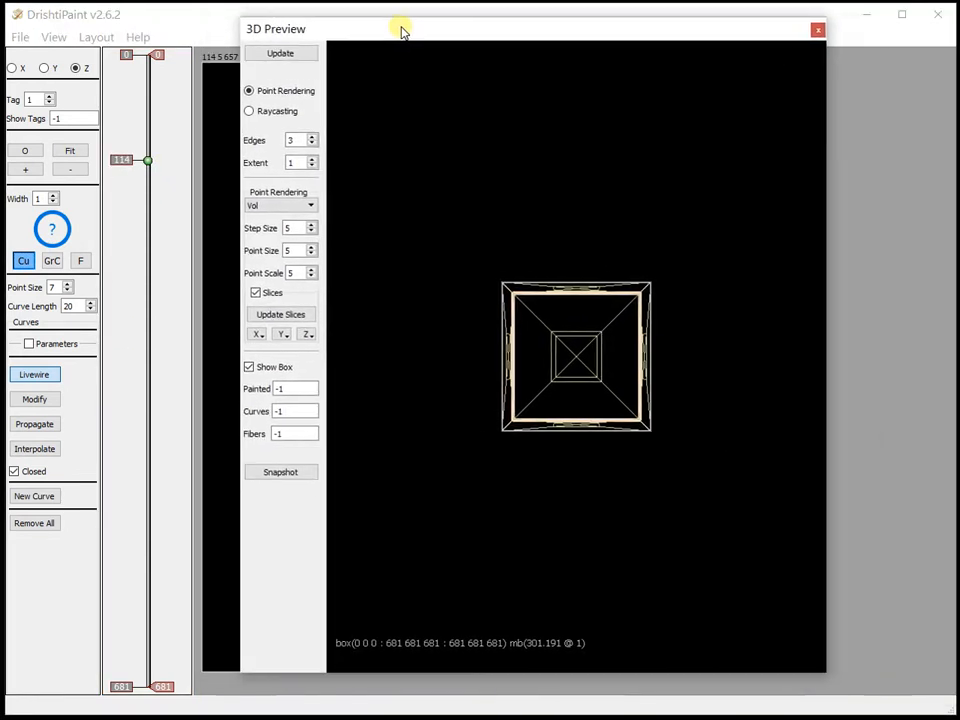
{"action": "left_click", "coordinate": [279, 115]}
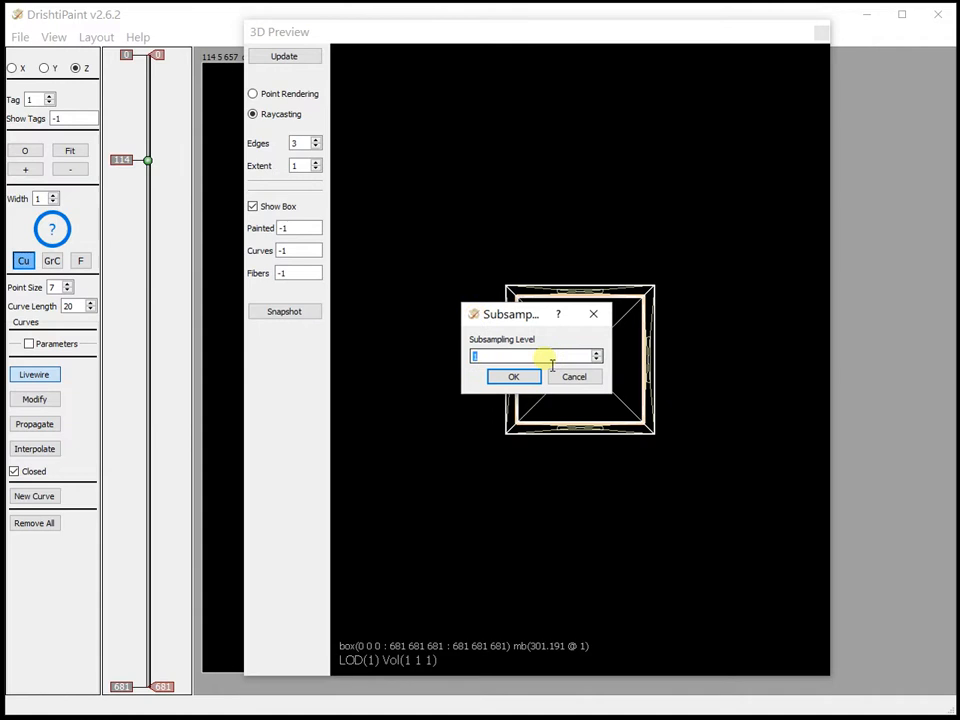
{"action": "left_click", "coordinate": [514, 378]}
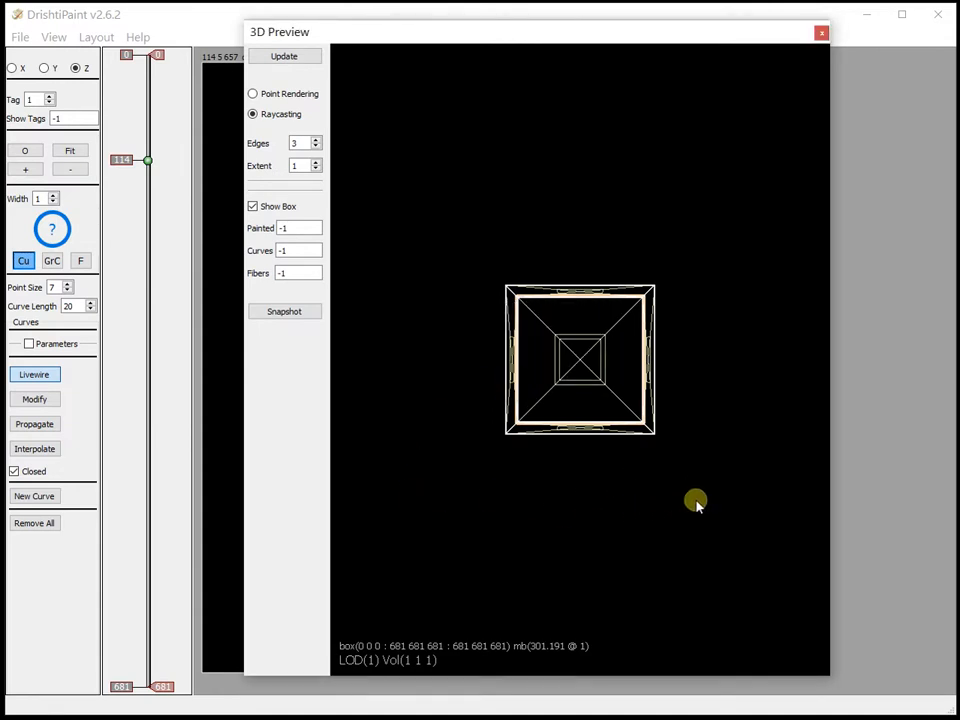
{"action": "left_click_drag", "start_coordinate": [680, 330], "coordinate": [408, 49]}
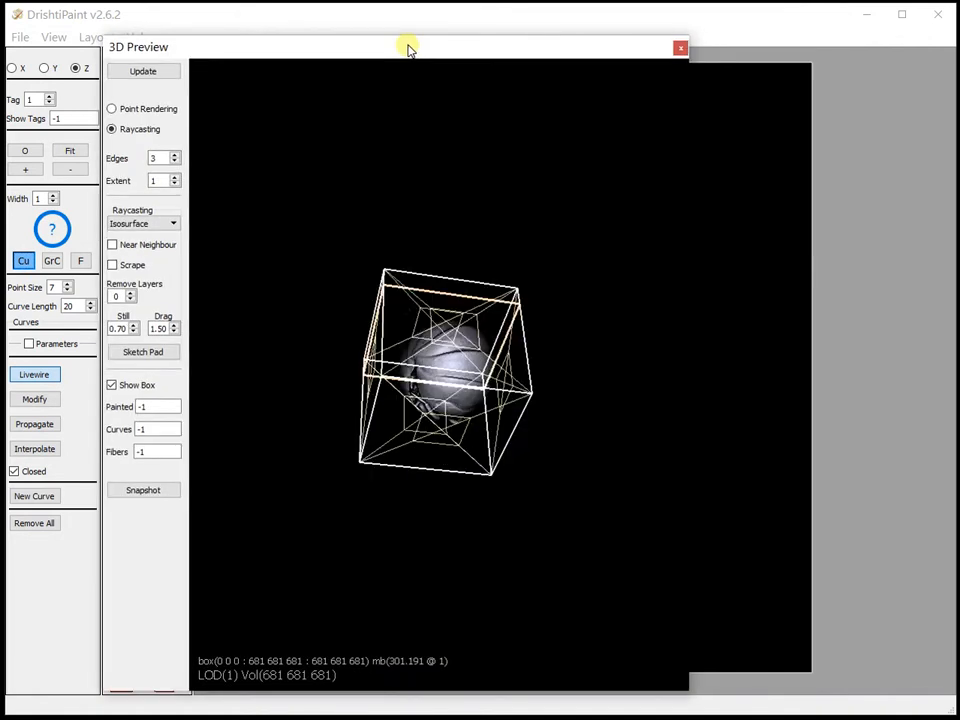
{"action": "left_click", "coordinate": [112, 385]}
{"action": "left_click_drag", "start_coordinate": [362, 446], "coordinate": [490, 283]}
Shift the range of transfer function TF 0 so its upper edge reaches the end of the histogram
{"action": "left_click_drag", "start_coordinate": [959, 46], "coordinate": [549, 46]}
{"action": "left_click_drag", "start_coordinate": [713, 576], "coordinate": [750, 582]}
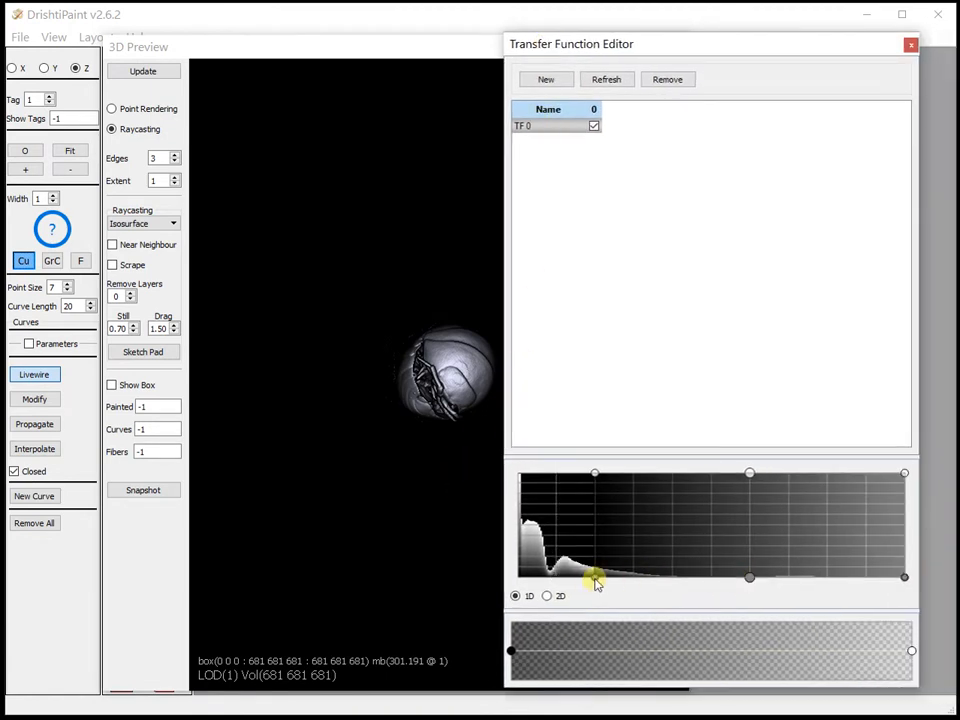
{"action": "left_click", "coordinate": [433, 519]}
{"action": "left_click_drag", "start_coordinate": [727, 49], "coordinate": [959, 56]}
Move the 3D Preview window clear of the painting controls and show the Tag Color Editor
{"action": "left_click_drag", "start_coordinate": [639, 360], "coordinate": [636, 208]}
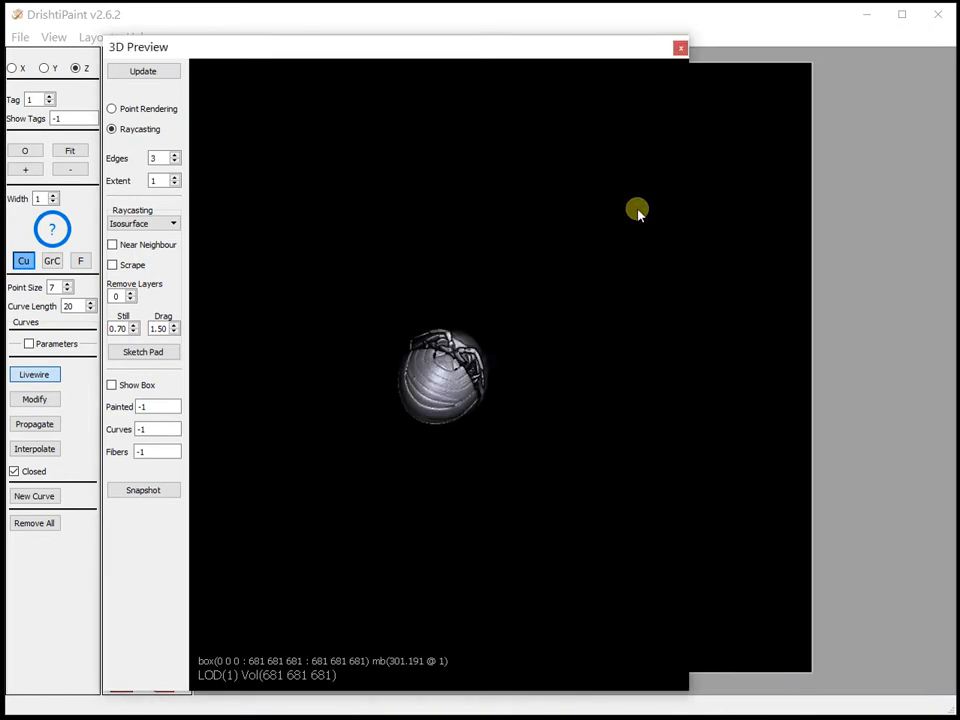
{"action": "scroll", "coordinate": [577, 306], "scroll_direction": "up", "scroll_amount": 11}
{"action": "left_click_drag", "start_coordinate": [570, 314], "coordinate": [438, 415]}
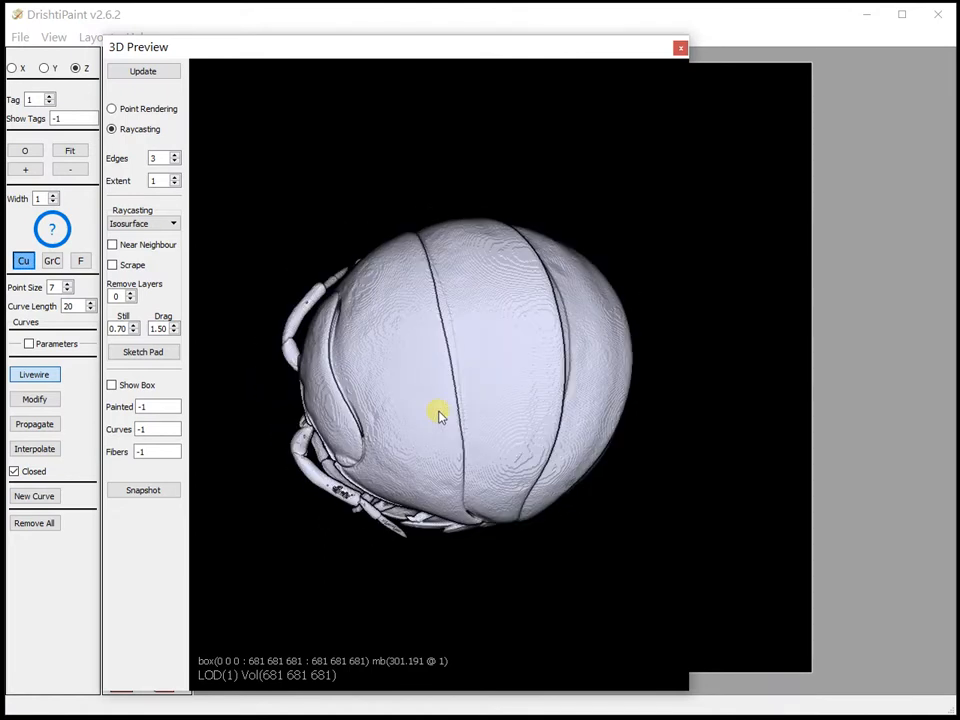
{"action": "left_click_drag", "start_coordinate": [304, 52], "coordinate": [538, 43]}
{"action": "left_click", "coordinate": [54, 37]}
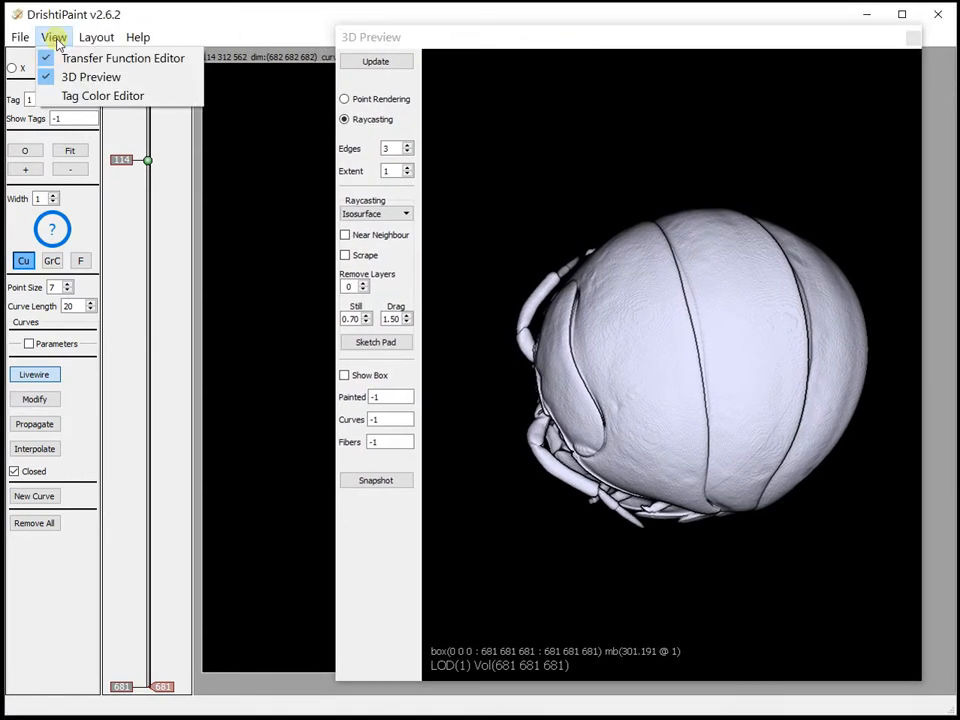
{"action": "left_click", "coordinate": [76, 95]}
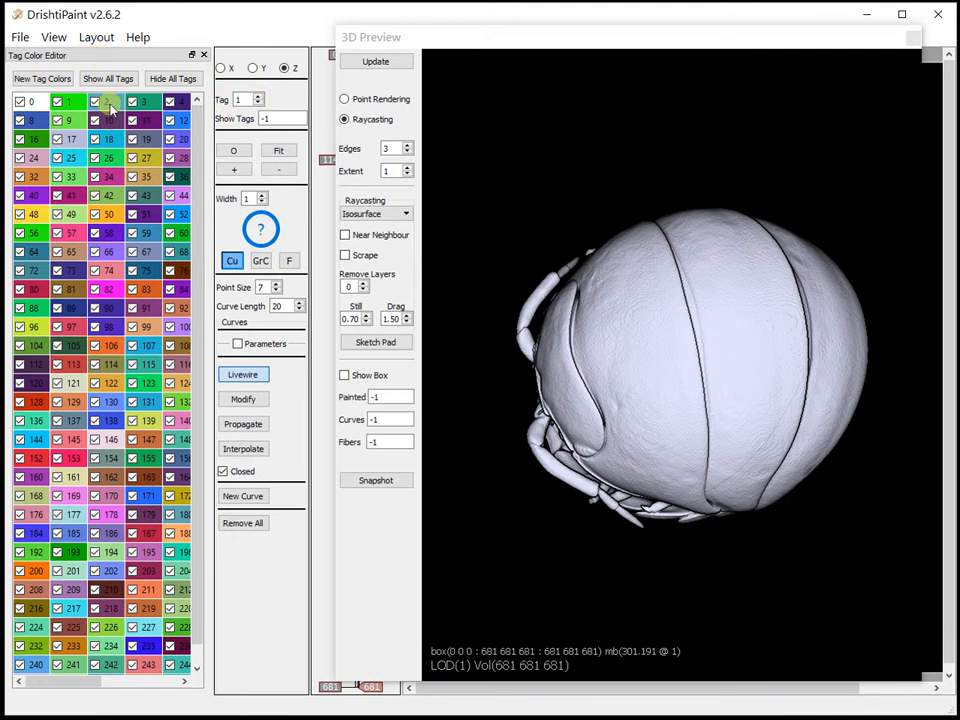
Try out other tags as the active painting tag, including 67 and 76
{"action": "left_click", "coordinate": [110, 162]}
{"action": "left_click", "coordinate": [111, 180]}
{"action": "left_click", "coordinate": [148, 254]}
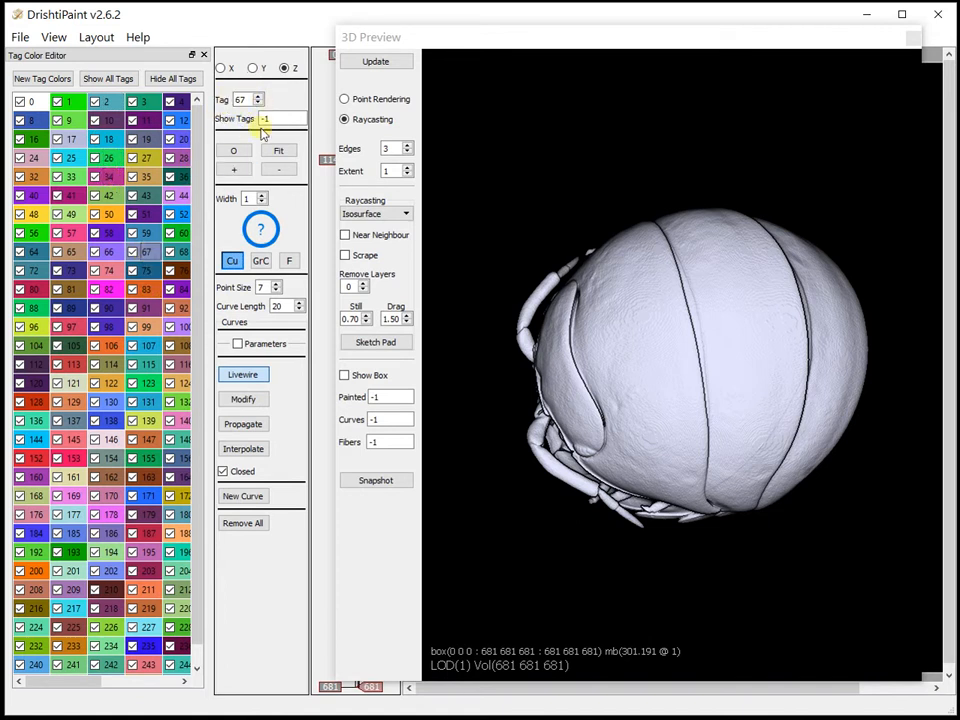
{"action": "left_click", "coordinate": [180, 274]}
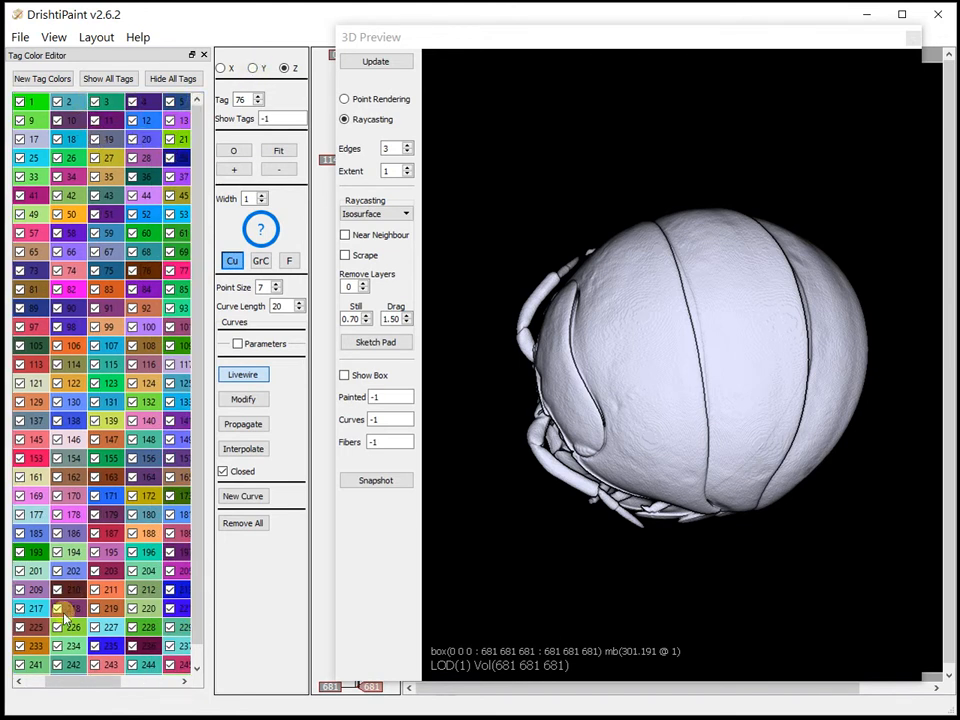
{"action": "left_click_drag", "start_coordinate": [68, 685], "coordinate": [7, 686]}
Make tag 1 active and paint a small green cluster of dabs on the isopod's oval shell plate
{"action": "left_click", "coordinate": [62, 101]}
{"action": "left_click", "coordinate": [689, 419]}
{"action": "left_click_drag", "start_coordinate": [689, 419], "coordinate": [735, 427]}
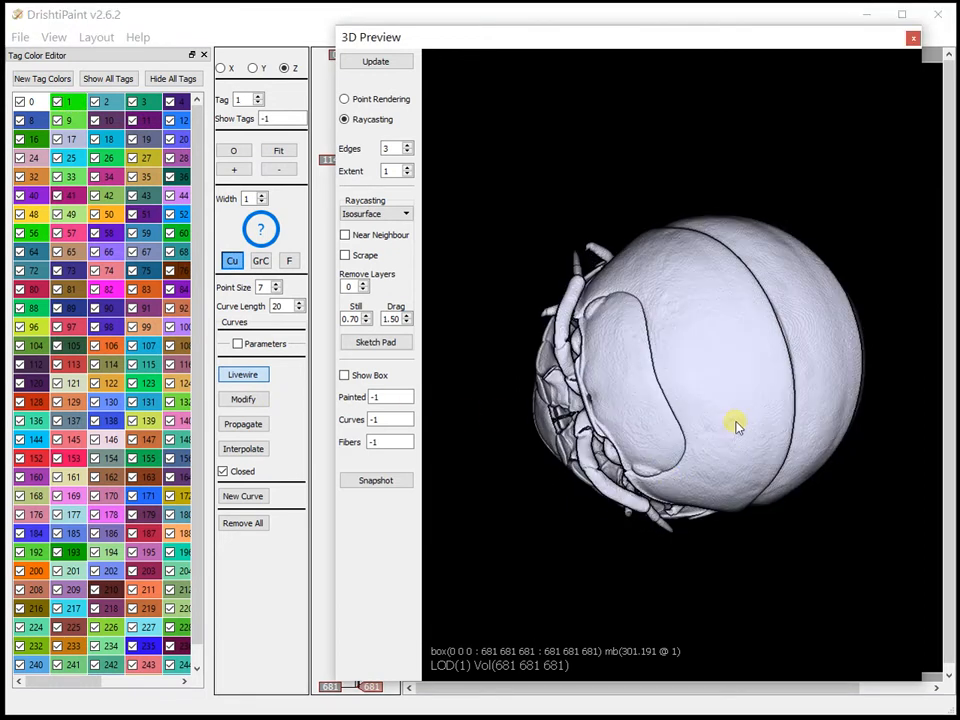
{"action": "left_click", "coordinate": [637, 332]}
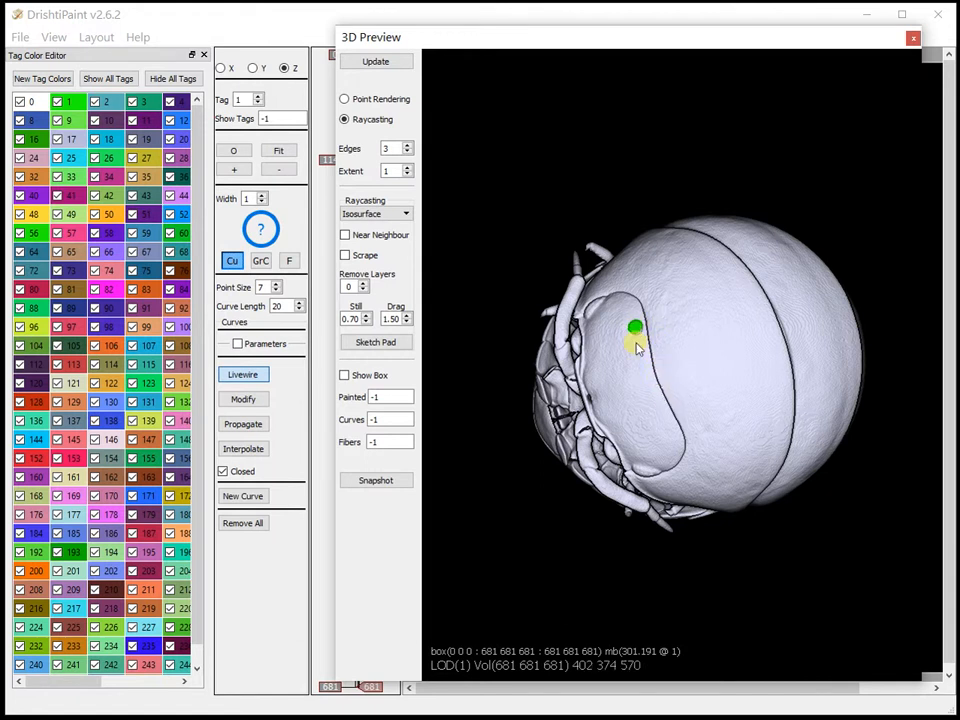
{"action": "left_click", "coordinate": [630, 337]}
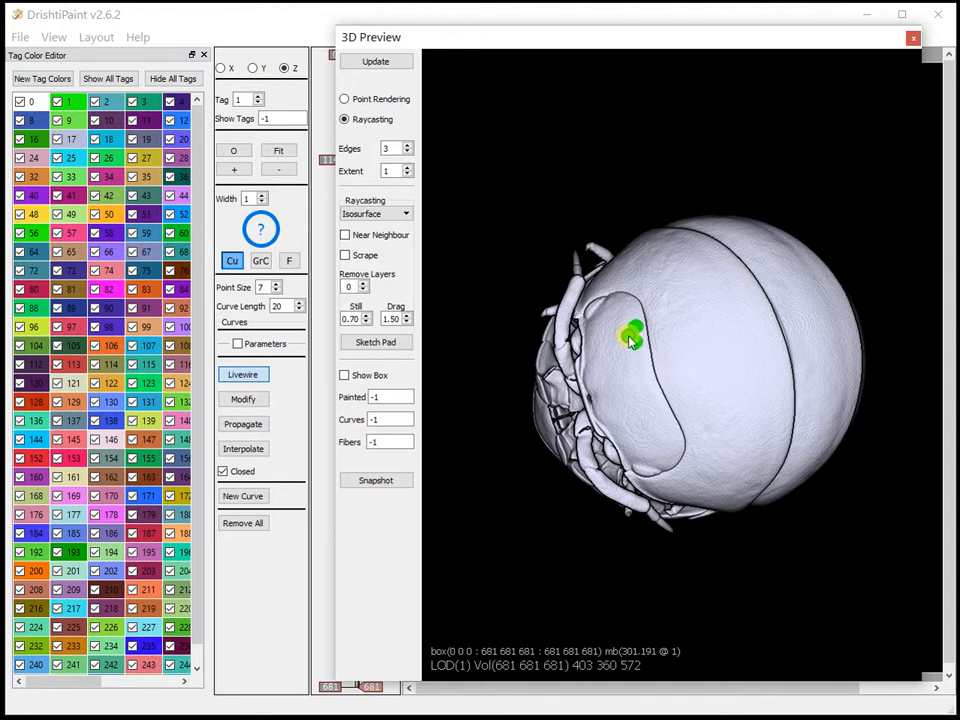
{"action": "left_click", "coordinate": [640, 340]}
{"action": "left_click", "coordinate": [641, 338]}
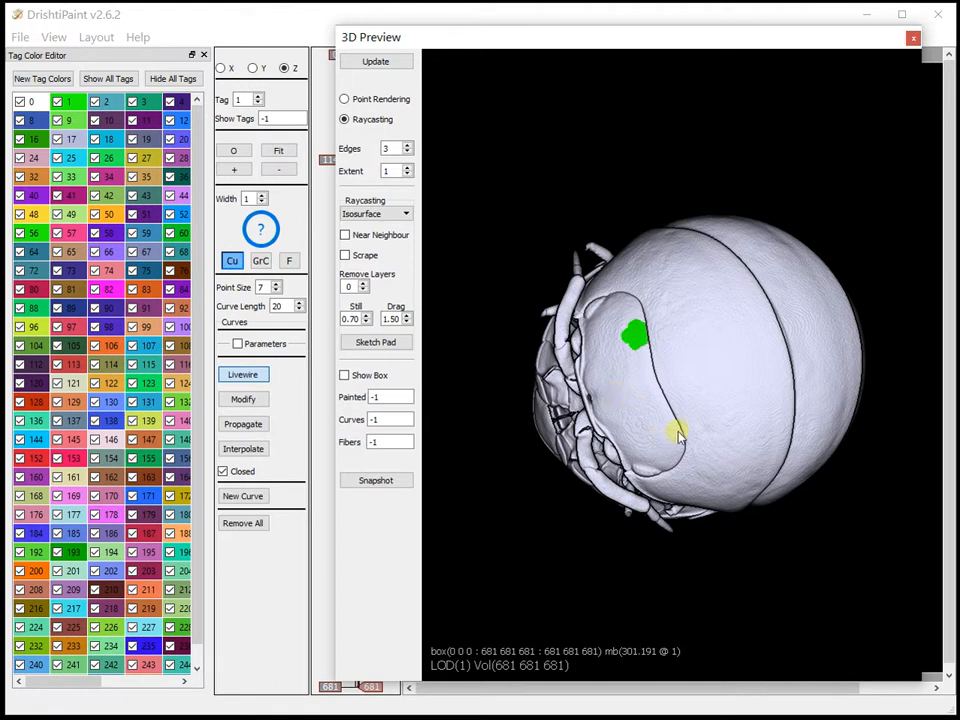
Enlarge the green dabs into a broad tag 1 patch along the plate's dark seam
{"action": "scroll", "coordinate": [684, 424], "scroll_direction": "up", "scroll_amount": 8}
{"action": "left_click_drag", "start_coordinate": [603, 430], "coordinate": [739, 536]}
{"action": "mouse_move", "coordinate": [792, 362]}
{"action": "left_mouse_down", "text": "shift"}
{"action": "mouse_move", "coordinate": [779, 347]}
{"action": "mouse_move", "coordinate": [741, 357]}
{"action": "mouse_move", "coordinate": [707, 433]}
{"action": "mouse_move", "coordinate": [702, 310]}
{"action": "mouse_move", "coordinate": [737, 290]}
{"action": "mouse_move", "coordinate": [752, 298]}
{"action": "mouse_move", "coordinate": [786, 393]}
{"action": "mouse_move", "coordinate": [804, 497]}
{"action": "mouse_move", "coordinate": [795, 546]}
{"action": "mouse_move", "coordinate": [739, 549]}
{"action": "mouse_move", "coordinate": [706, 521]}
{"action": "mouse_move", "coordinate": [709, 497]}
{"action": "mouse_move", "coordinate": [771, 510]}
{"action": "mouse_move", "coordinate": [709, 472]}
{"action": "mouse_move", "coordinate": [645, 403]}
{"action": "mouse_move", "coordinate": [662, 324]}
{"action": "mouse_move", "coordinate": [669, 345]}
{"action": "mouse_move", "coordinate": [651, 414]}
{"action": "left_mouse_up", "text": "shift"}
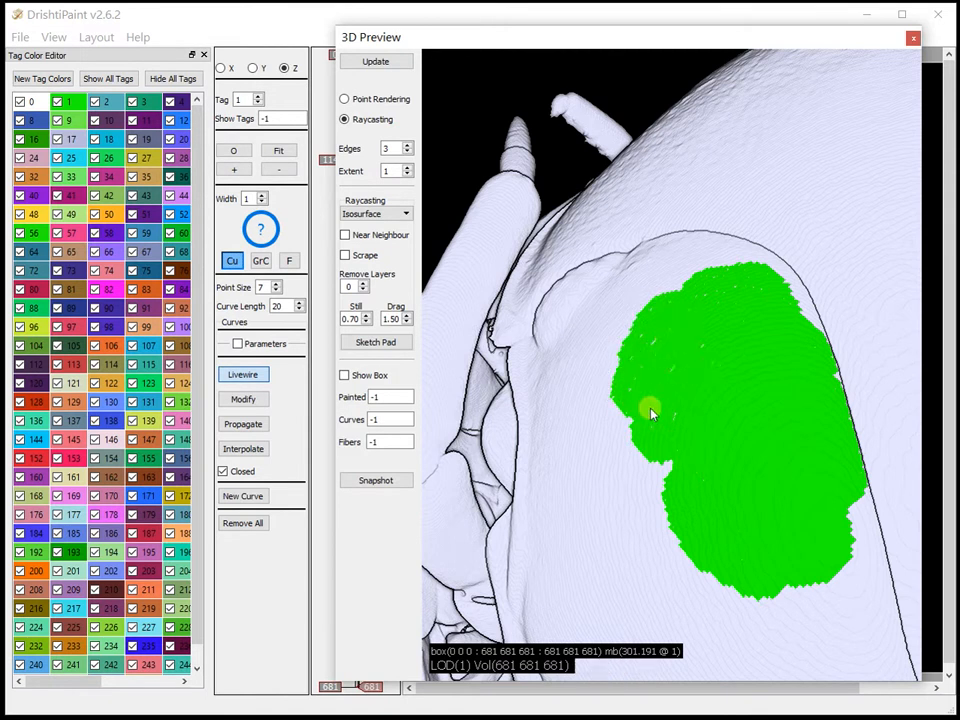
Turn on Near Neighbour rendering, extend the green patch downward and add an isolated dab beside it
{"action": "left_click", "coordinate": [344, 236]}
{"action": "scroll", "coordinate": [704, 332], "scroll_direction": "down", "scroll_amount": 5}
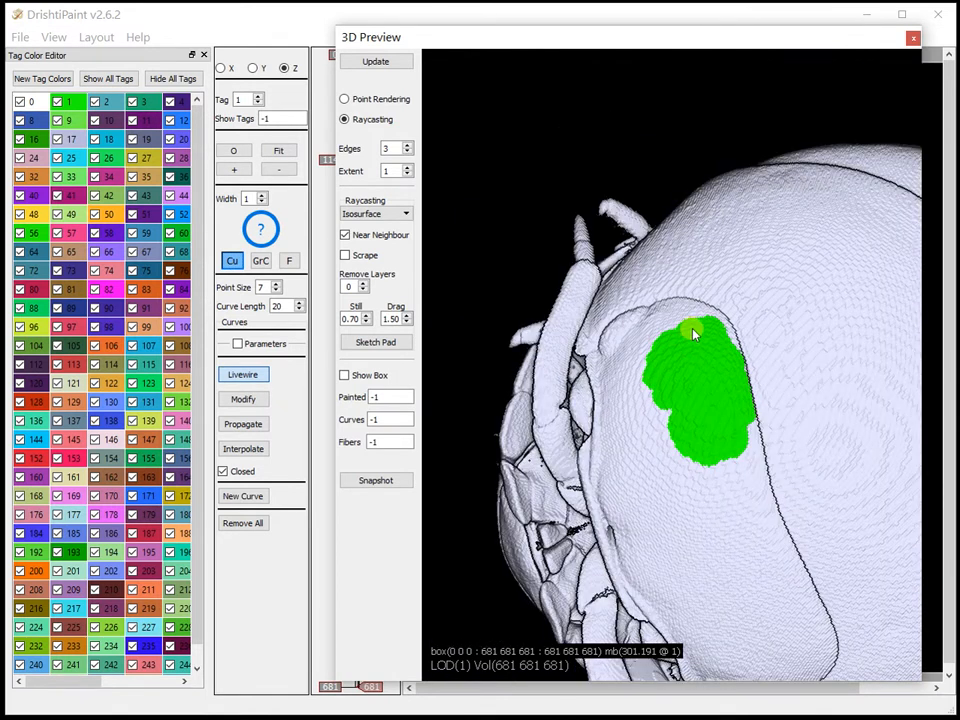
{"action": "left_click", "coordinate": [660, 448]}
{"action": "mouse_move", "coordinate": [668, 453]}
{"action": "left_mouse_down"}
{"action": "mouse_move", "coordinate": [655, 418]}
{"action": "mouse_move", "coordinate": [661, 402]}
{"action": "mouse_move", "coordinate": [696, 471]}
{"action": "mouse_move", "coordinate": [743, 443]}
{"action": "mouse_move", "coordinate": [718, 474]}
{"action": "mouse_move", "coordinate": [694, 471]}
{"action": "mouse_move", "coordinate": [645, 403]}
{"action": "mouse_move", "coordinate": [692, 388]}
{"action": "mouse_move", "coordinate": [624, 398]}
{"action": "left_mouse_up"}
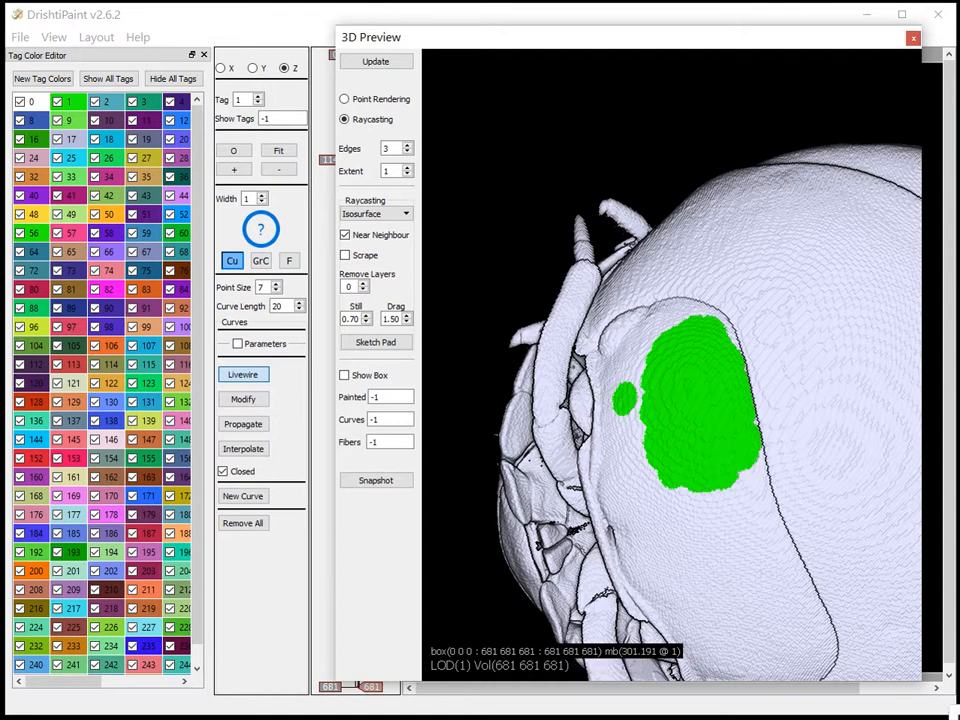
{"action": "left_click", "coordinate": [954, 711]}
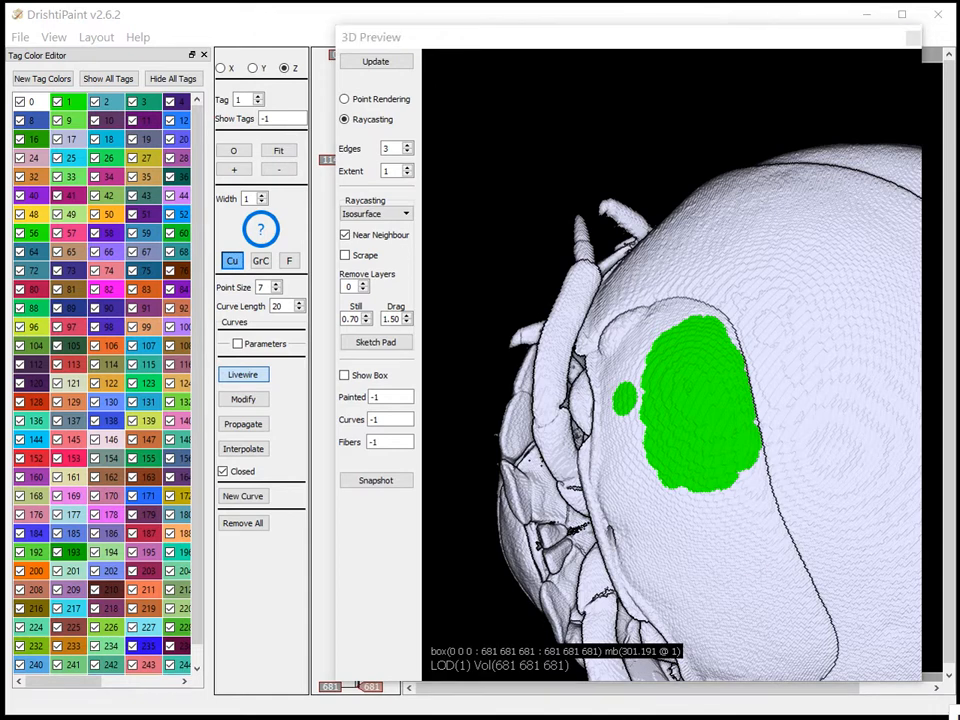
Erase the isolated green dab and trim the lower edge of the large patch
{"action": "mouse_move", "coordinate": [714, 476]}
{"action": "left_mouse_down"}
{"action": "mouse_move", "coordinate": [709, 489]}
{"action": "mouse_move", "coordinate": [703, 445]}
{"action": "mouse_move", "coordinate": [724, 493]}
{"action": "mouse_move", "coordinate": [722, 484]}
{"action": "mouse_move", "coordinate": [758, 488]}
{"action": "mouse_move", "coordinate": [692, 461]}
{"action": "left_mouse_up"}
{"action": "left_click_drag", "start_coordinate": [642, 483], "coordinate": [729, 419]}
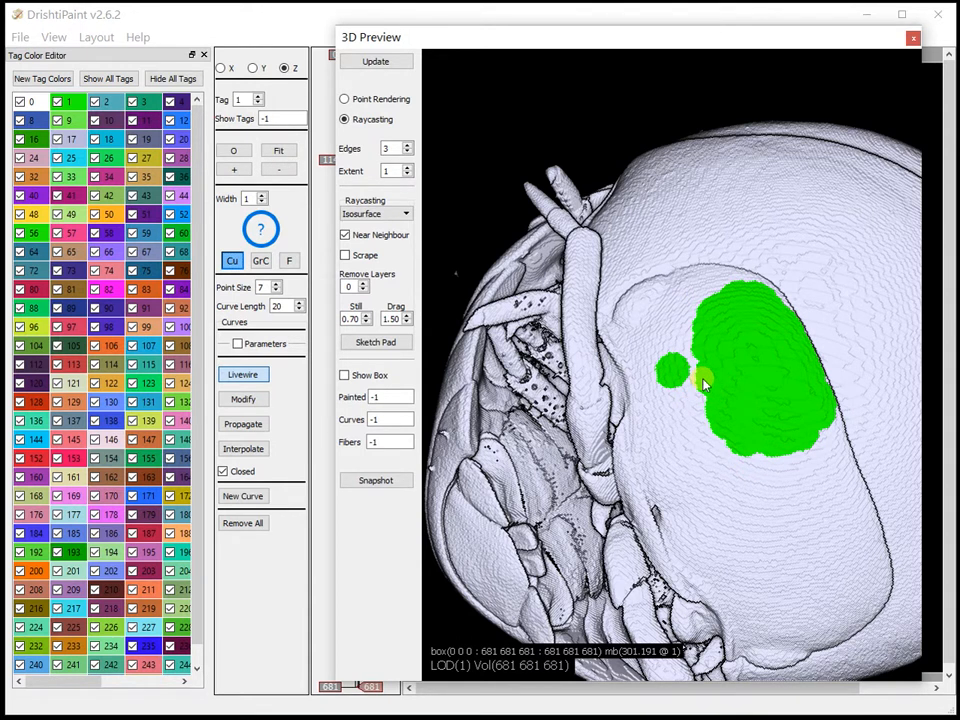
{"action": "mouse_move", "coordinate": [687, 375]}
{"action": "right_mouse_down", "text": "shift"}
{"action": "mouse_move", "coordinate": [671, 362]}
{"action": "mouse_move", "coordinate": [668, 378]}
{"action": "mouse_move", "coordinate": [690, 407]}
{"action": "right_mouse_up", "text": "shift"}
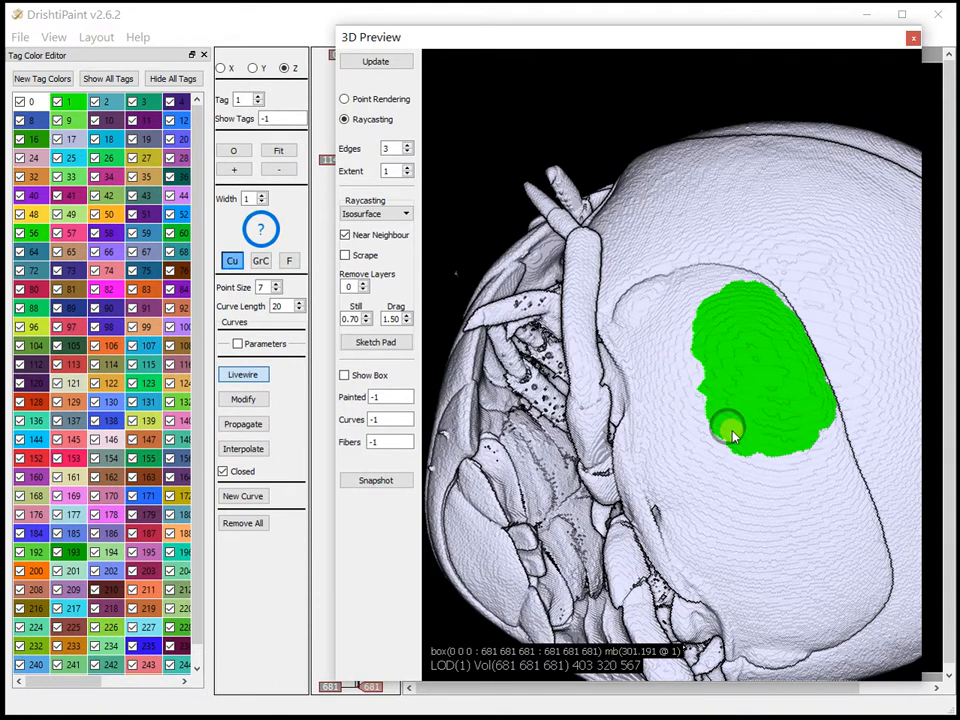
{"action": "right_click_drag", "start_coordinate": [745, 445], "coordinate": [793, 444], "text": "shift"}
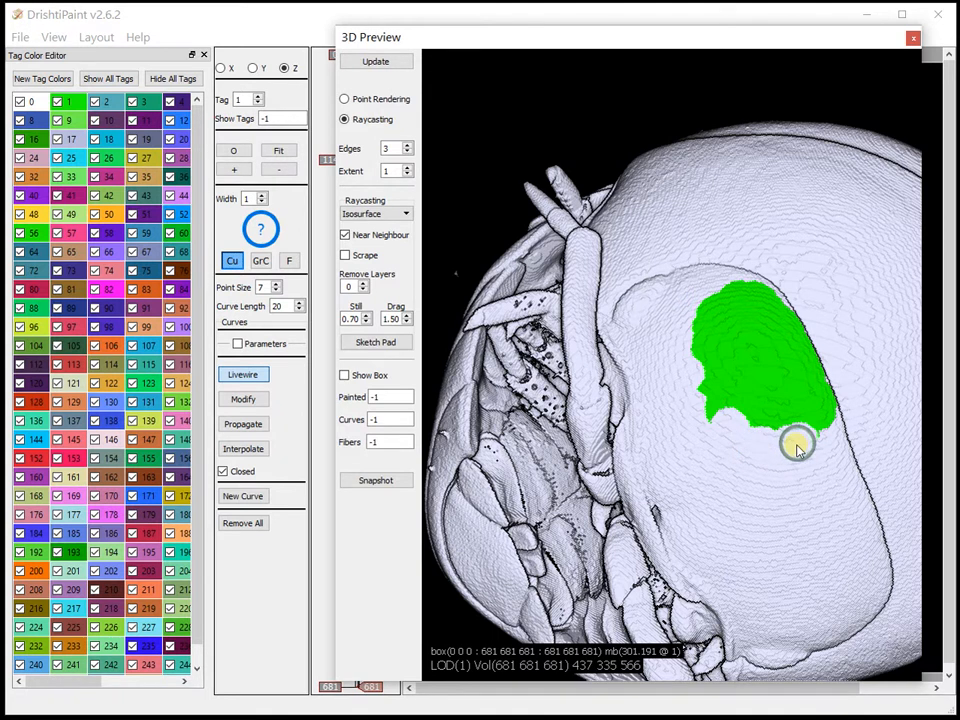
Paint out the large patch's lower inner part with tag 0 and paint a separate small patch there with tag 1
{"action": "left_click", "coordinate": [33, 102]}
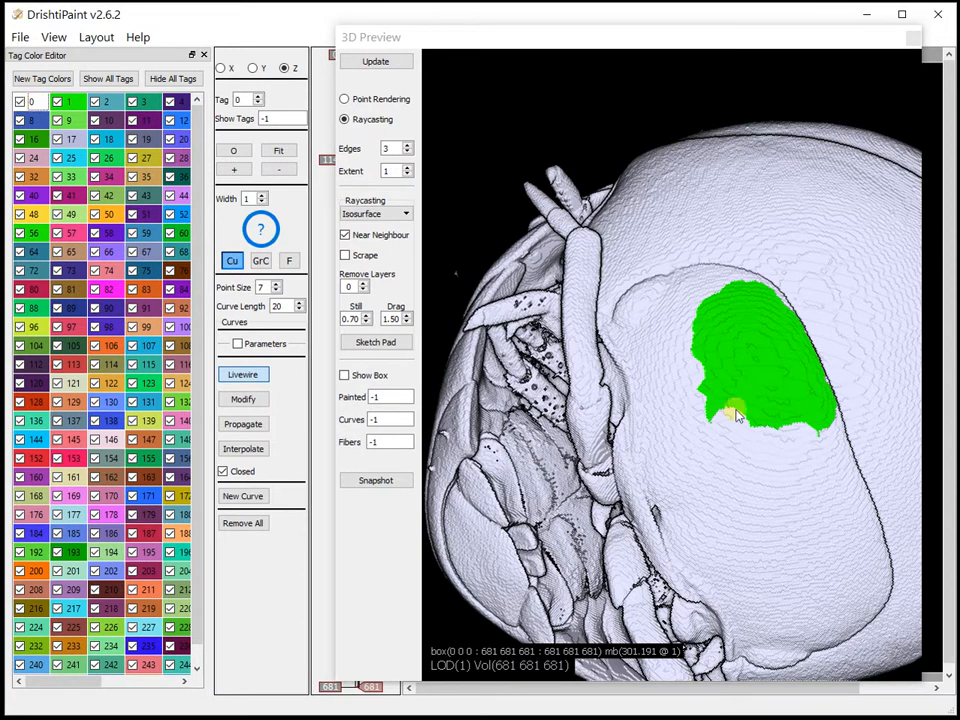
{"action": "mouse_move", "coordinate": [730, 399]}
{"action": "left_mouse_down", "text": "shift"}
{"action": "mouse_move", "coordinate": [722, 366]}
{"action": "mouse_move", "coordinate": [711, 441]}
{"action": "mouse_move", "coordinate": [744, 422]}
{"action": "left_mouse_up", "text": "shift"}
{"action": "left_click", "coordinate": [57, 102]}
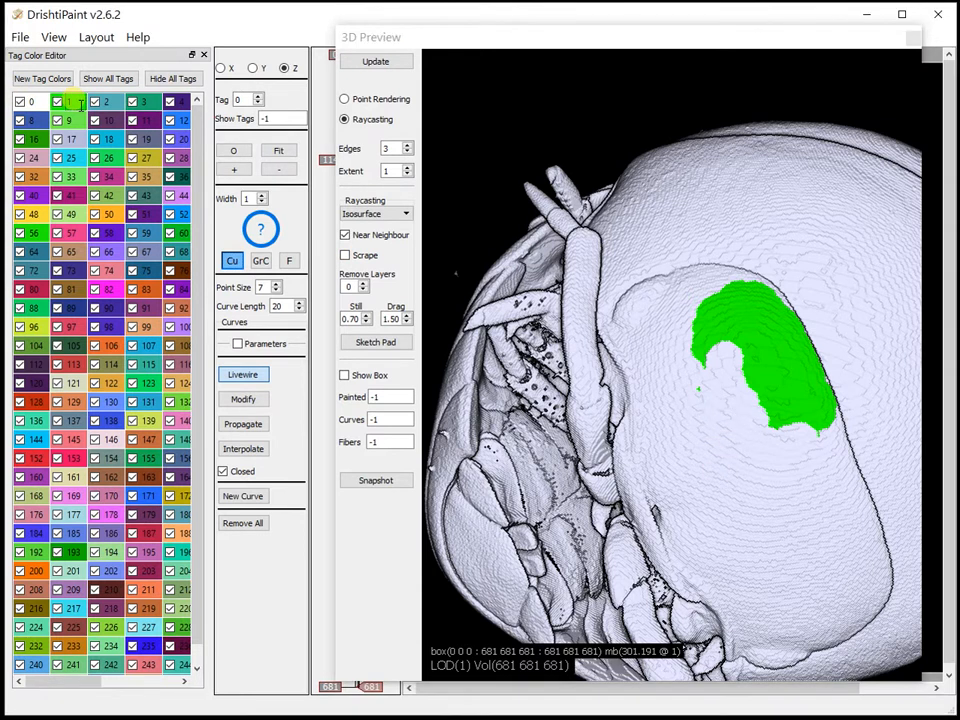
{"action": "mouse_move", "coordinate": [710, 403]}
{"action": "left_mouse_down", "text": "shift"}
{"action": "mouse_move", "coordinate": [696, 431]}
{"action": "mouse_move", "coordinate": [705, 445]}
{"action": "mouse_move", "coordinate": [714, 408]}
{"action": "mouse_move", "coordinate": [722, 425]}
{"action": "mouse_move", "coordinate": [711, 432]}
{"action": "mouse_move", "coordinate": [718, 428]}
{"action": "left_mouse_up", "text": "shift"}
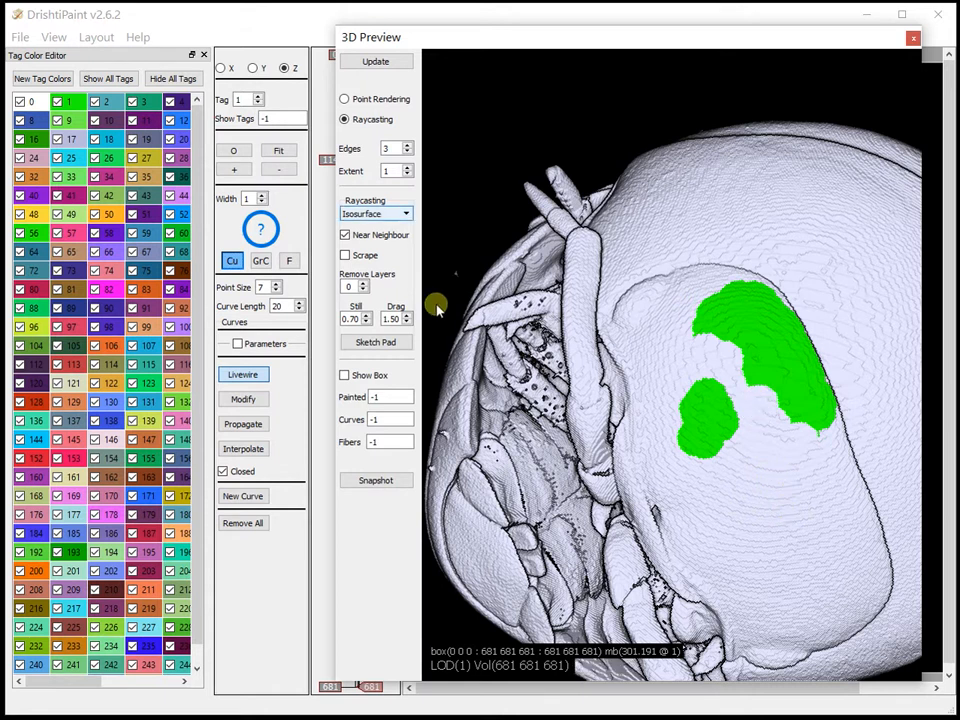
Set the Extent to 4 and dilate the larger green patch twice
{"action": "mouse_move", "coordinate": [729, 450]}
{"action": "left_mouse_down"}
{"action": "mouse_move", "coordinate": [730, 480]}
{"action": "mouse_move", "coordinate": [698, 430]}
{"action": "mouse_move", "coordinate": [799, 407]}
{"action": "mouse_move", "coordinate": [769, 390]}
{"action": "mouse_move", "coordinate": [646, 370]}
{"action": "left_mouse_up"}
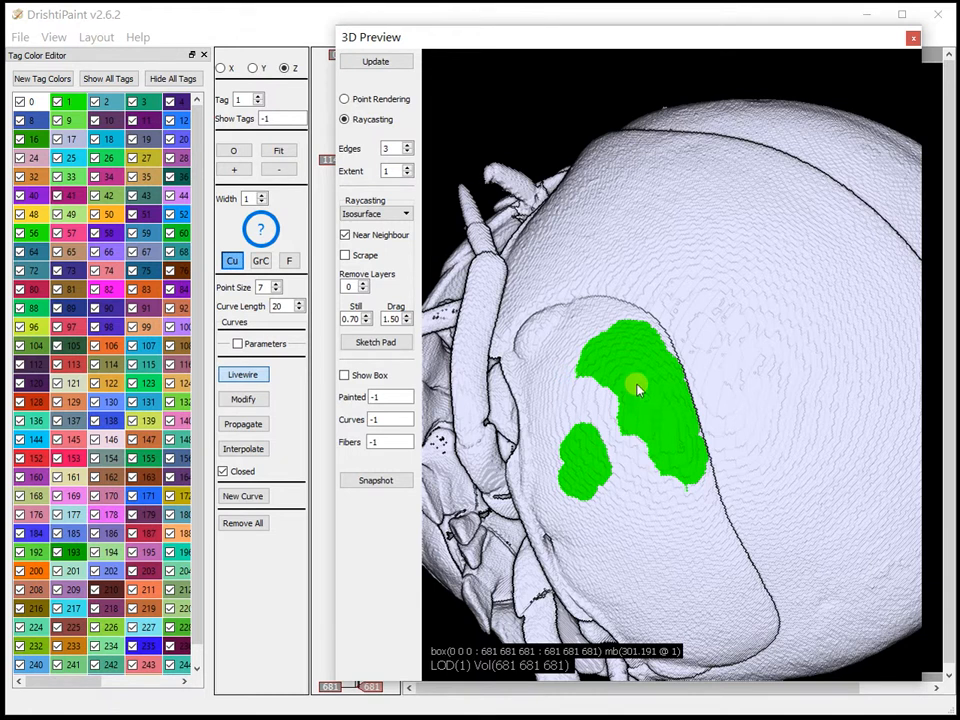
{"action": "left_click", "coordinate": [408, 167]}
{"action": "left_click", "coordinate": [408, 167]}
{"action": "left_click", "coordinate": [408, 167]}
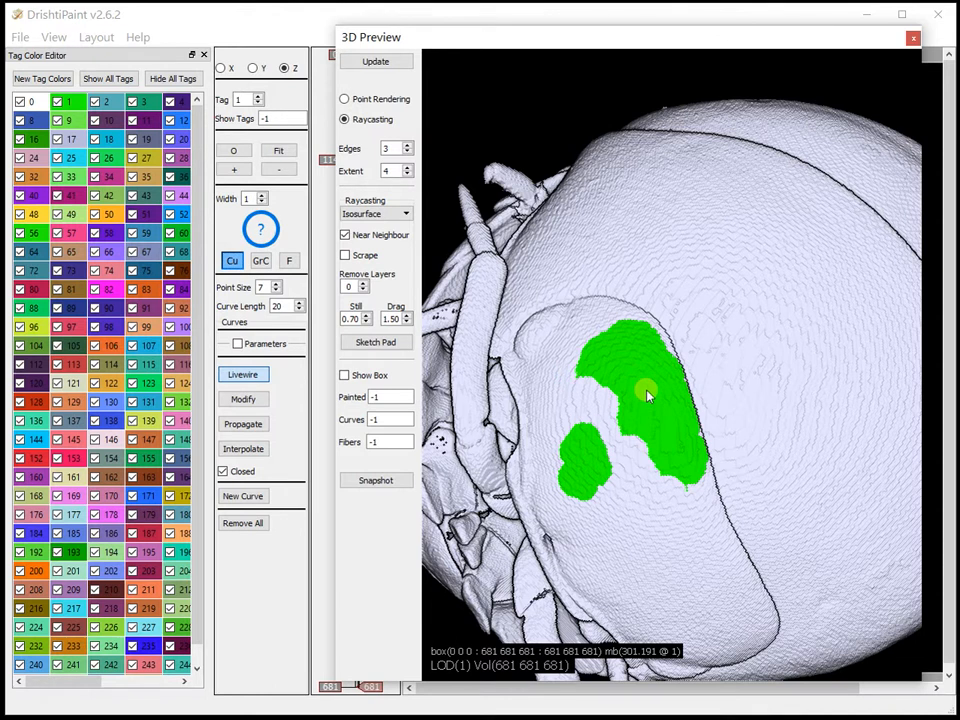
{"action": "key", "text": "d"}
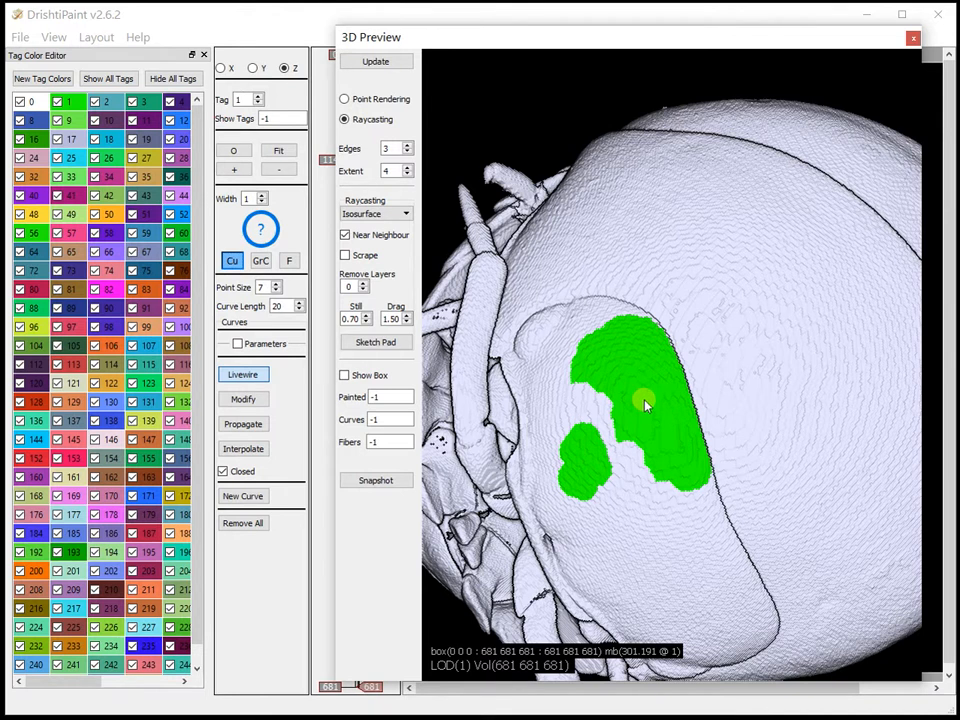
{"action": "left_click", "coordinate": [645, 404], "text": "shift"}
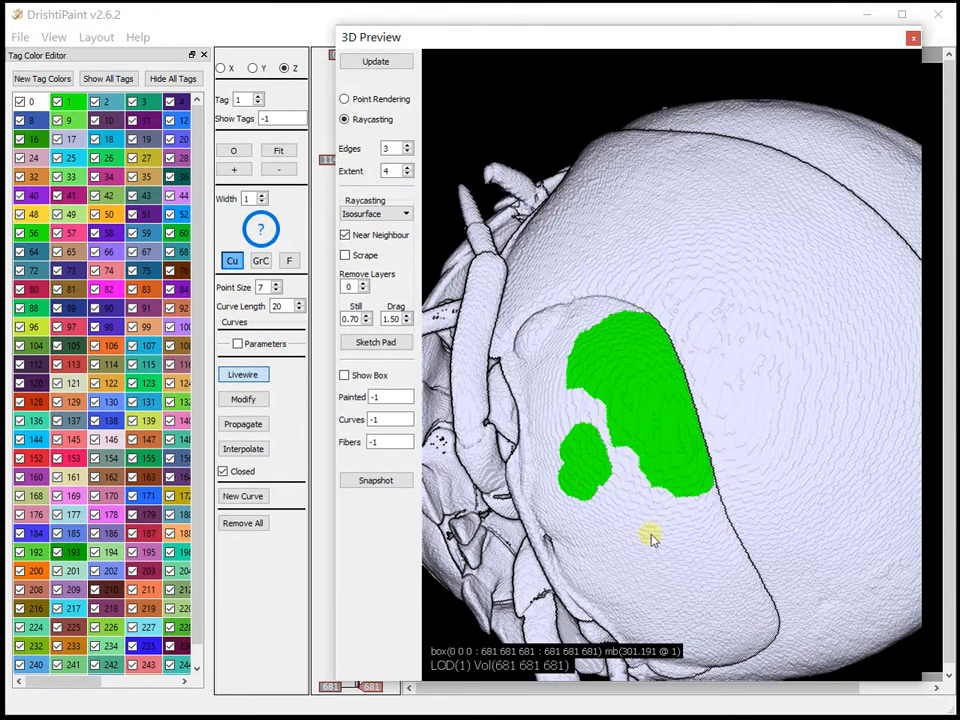
Dilate the smaller green patch outward until it meets the larger one
{"action": "left_click_drag", "start_coordinate": [692, 542], "coordinate": [746, 317]}
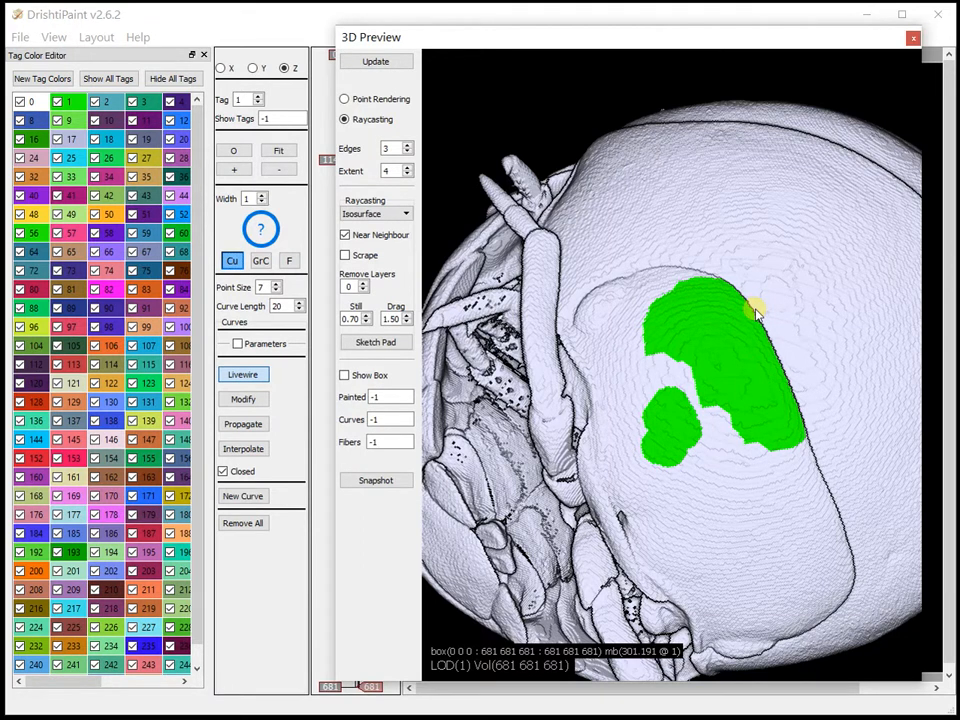
{"action": "left_click", "coordinate": [670, 432]}
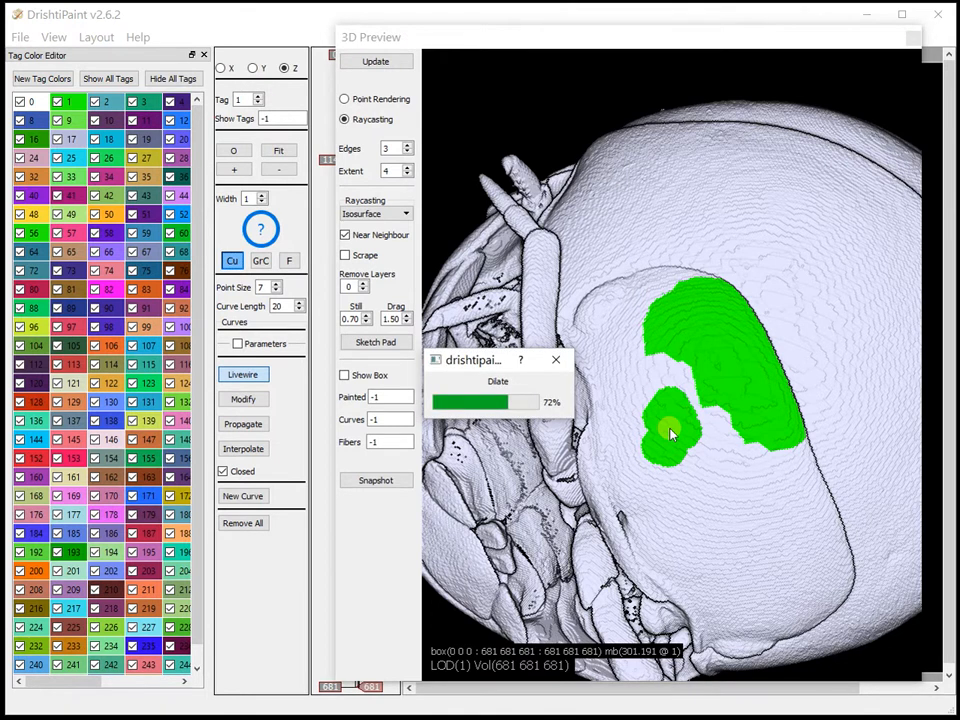
{"action": "left_click", "coordinate": [670, 432]}
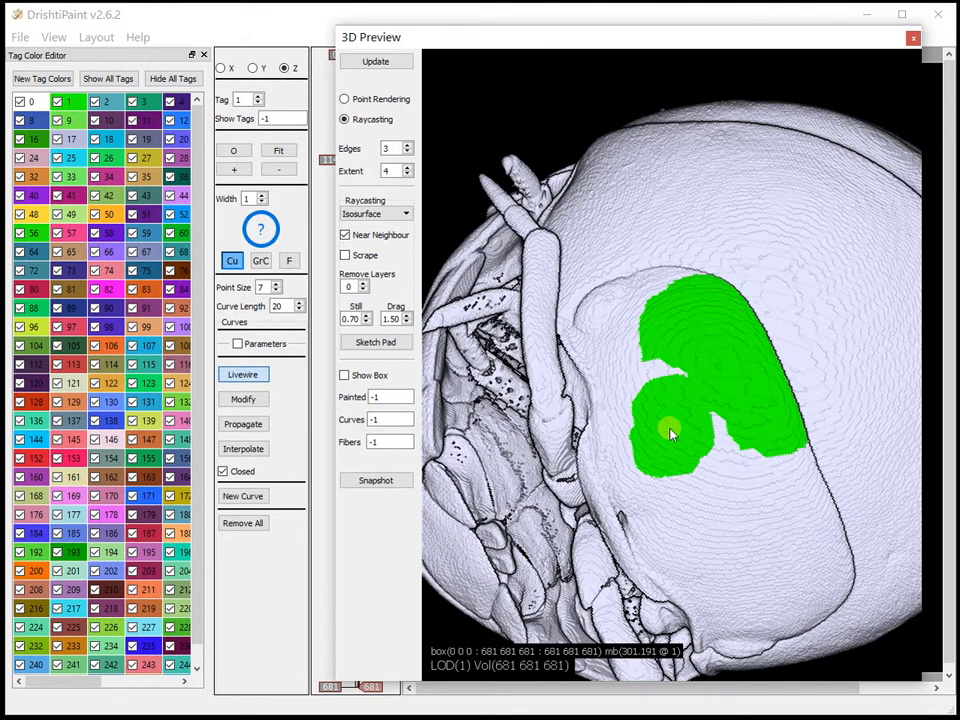
Dilate the merged green patch once more and paint an irregular tag 2 band across its lower edge, clearing the band's outer end
{"action": "left_click", "coordinate": [670, 432]}
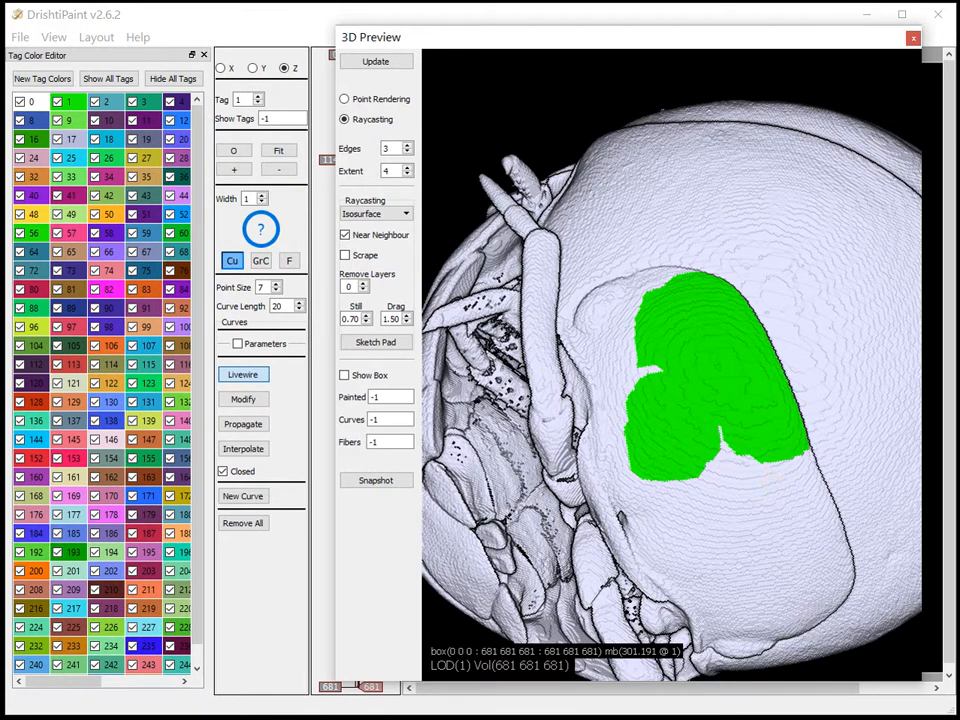
{"action": "left_click", "coordinate": [115, 102]}
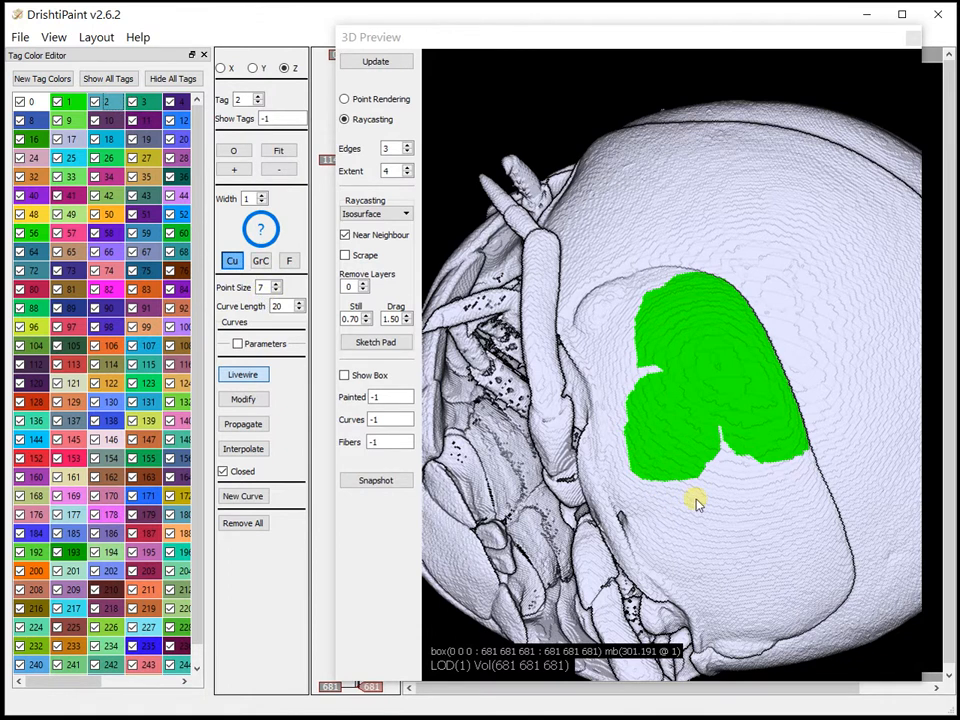
{"action": "mouse_move", "coordinate": [648, 492]}
{"action": "left_mouse_down"}
{"action": "mouse_move", "coordinate": [647, 484]}
{"action": "mouse_move", "coordinate": [710, 478]}
{"action": "mouse_move", "coordinate": [718, 432]}
{"action": "mouse_move", "coordinate": [782, 450]}
{"action": "mouse_move", "coordinate": [765, 476]}
{"action": "left_mouse_up"}
{"action": "mouse_move", "coordinate": [803, 461]}
{"action": "right_mouse_down", "text": "shift"}
{"action": "mouse_move", "coordinate": [798, 439]}
{"action": "mouse_move", "coordinate": [786, 491]}
{"action": "right_mouse_up", "text": "shift"}
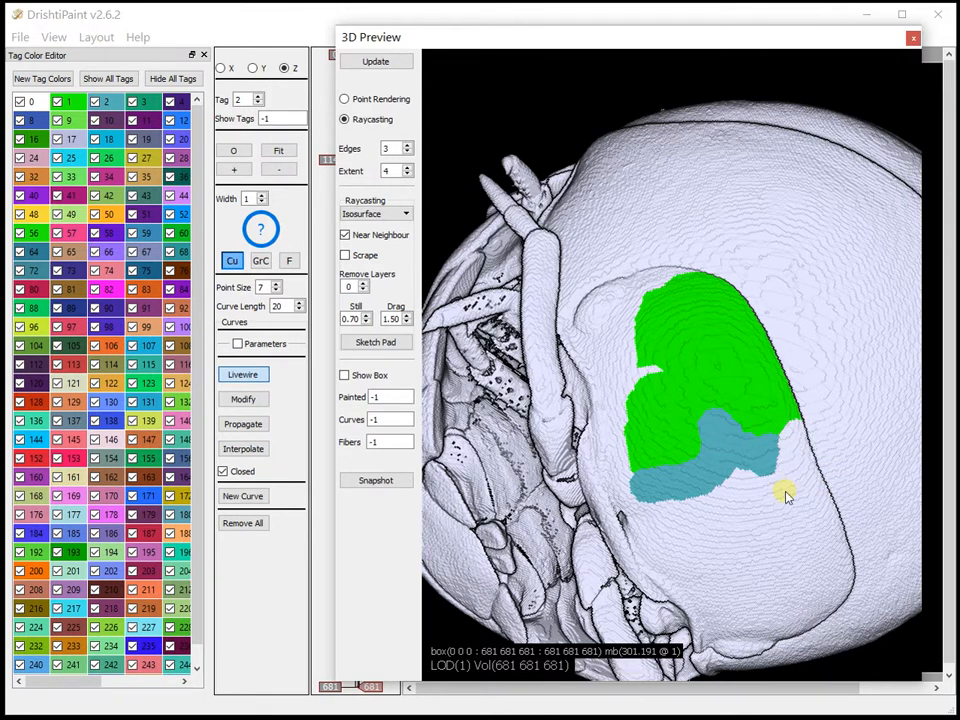
Paint a small tag 1 dab below the blue band and dilate it repeatedly until green surrounds the band
{"action": "left_click", "coordinate": [68, 100]}
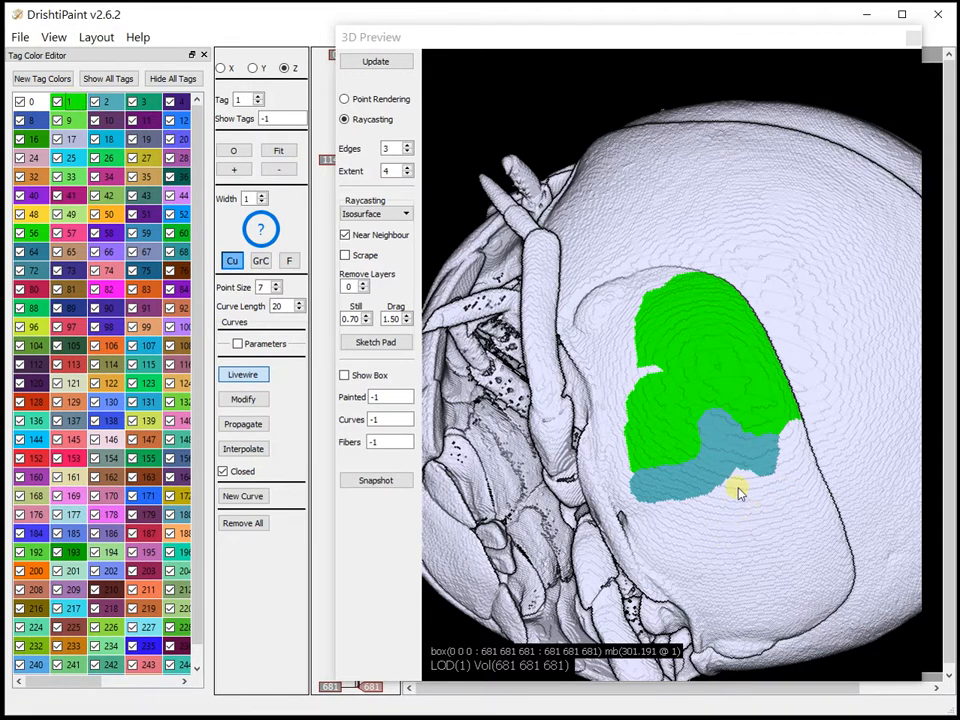
{"action": "left_click_drag", "start_coordinate": [745, 490], "coordinate": [752, 508], "text": "shift"}
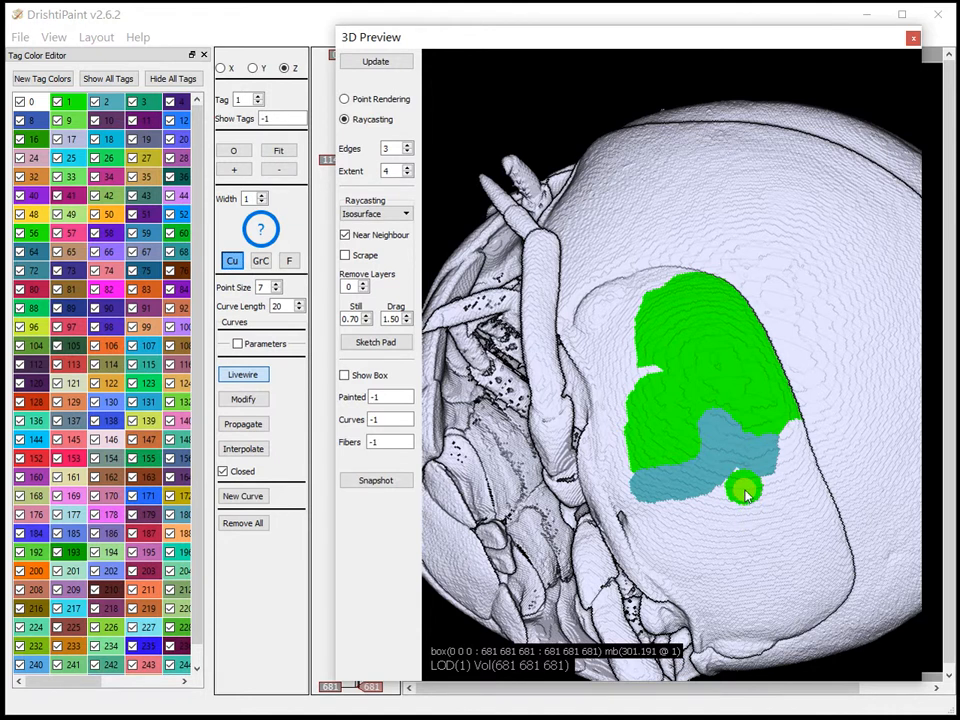
{"action": "left_click", "coordinate": [745, 491], "text": "shift"}
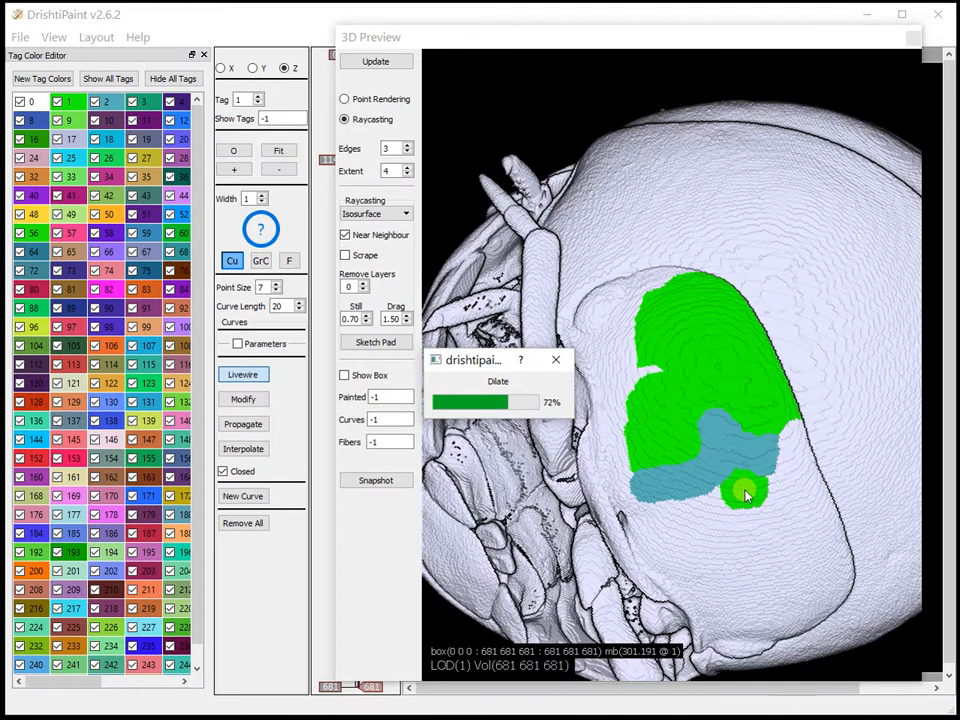
{"action": "left_click", "coordinate": [745, 491], "text": "shift"}
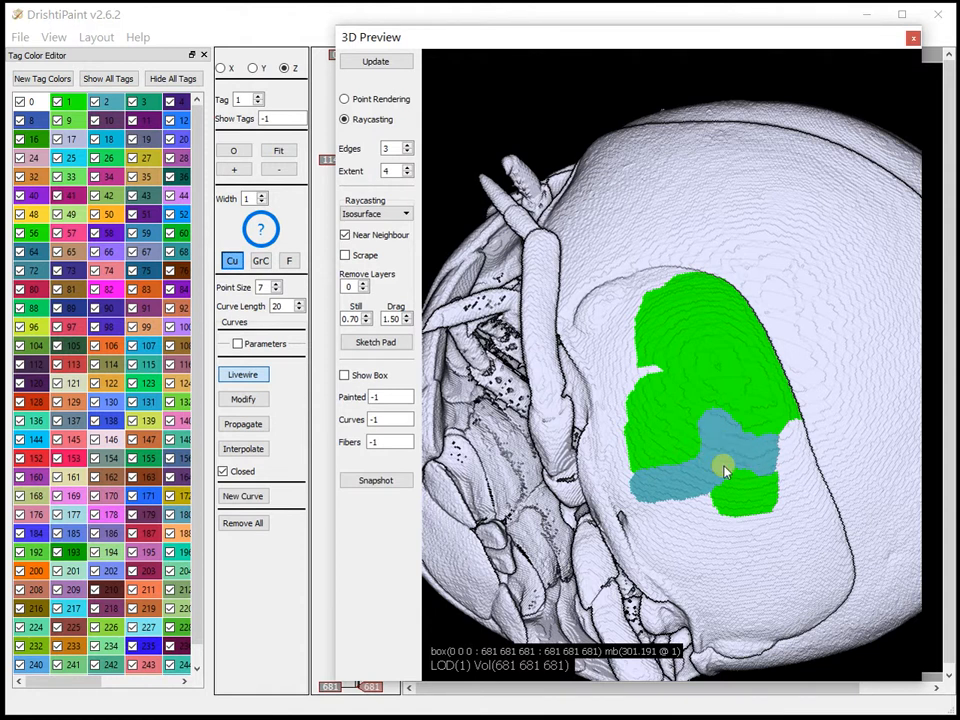
{"action": "left_click", "coordinate": [759, 497], "text": "shift"}
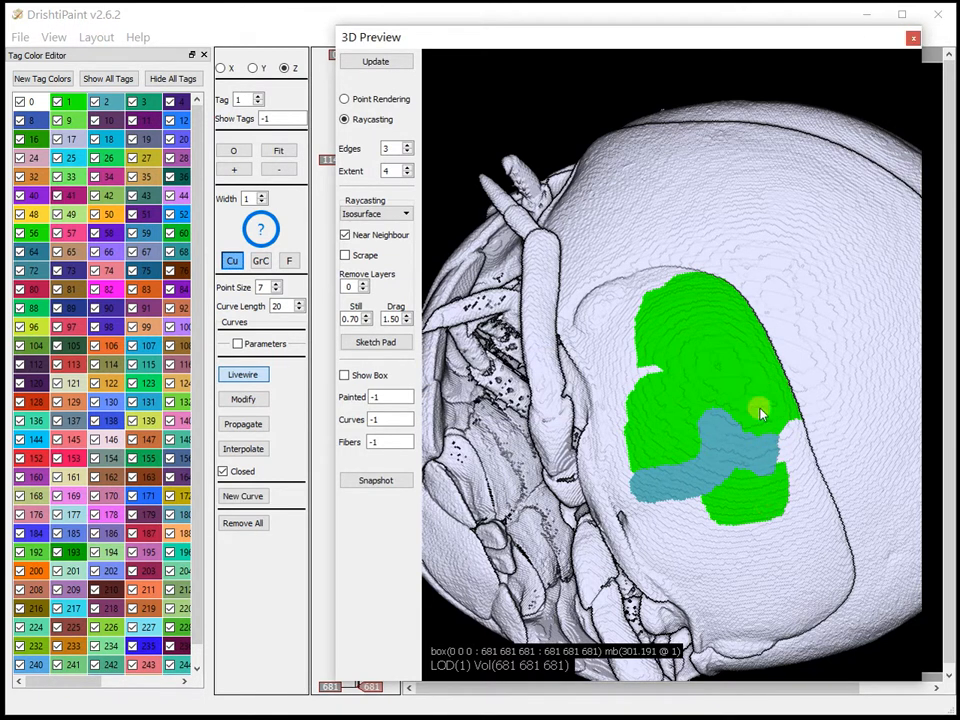
{"action": "left_click", "coordinate": [757, 498], "text": "shift"}
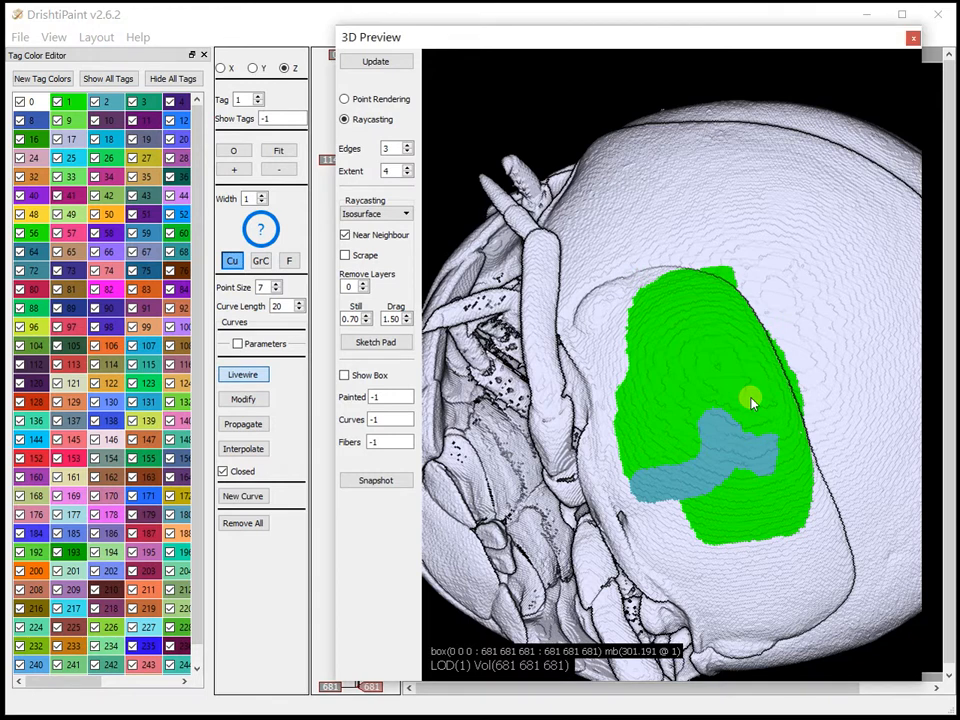
Add a clipping plane to the preview and position it so it cuts through the isopod's body
{"action": "mouse_move", "coordinate": [750, 396]}
{"action": "left_mouse_down"}
{"action": "mouse_move", "coordinate": [714, 561]}
{"action": "mouse_move", "coordinate": [718, 476]}
{"action": "mouse_move", "coordinate": [752, 450]}
{"action": "mouse_move", "coordinate": [720, 444]}
{"action": "mouse_move", "coordinate": [729, 446]}
{"action": "mouse_move", "coordinate": [735, 339]}
{"action": "left_mouse_up"}
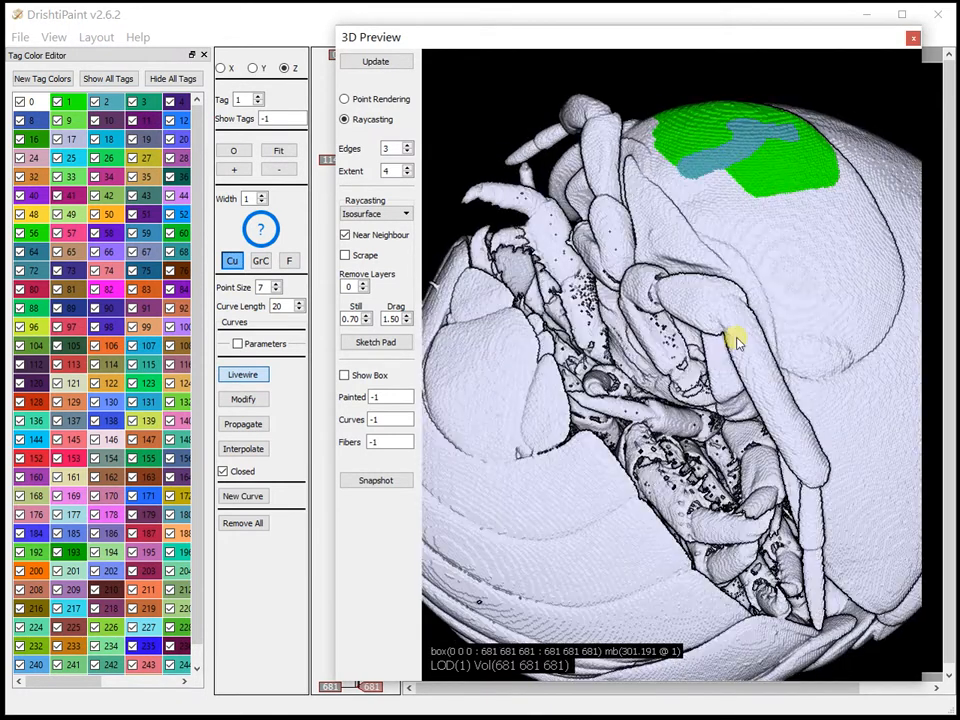
{"action": "scroll", "coordinate": [725, 312], "scroll_direction": "down", "scroll_amount": 3}
{"action": "mouse_move", "coordinate": [607, 445]}
{"action": "left_mouse_down"}
{"action": "mouse_move", "coordinate": [596, 489]}
{"action": "mouse_move", "coordinate": [660, 497]}
{"action": "mouse_move", "coordinate": [671, 514]}
{"action": "mouse_move", "coordinate": [657, 596]}
{"action": "mouse_move", "coordinate": [615, 617]}
{"action": "left_mouse_up"}
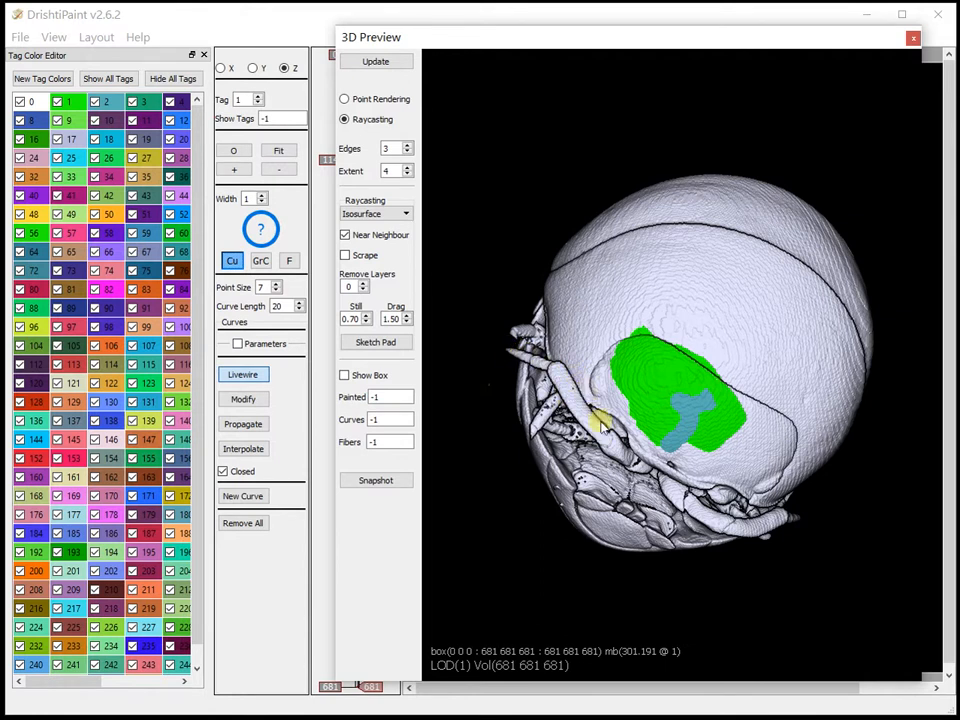
{"action": "mouse_move", "coordinate": [748, 429]}
{"action": "left_mouse_down"}
{"action": "mouse_move", "coordinate": [727, 366]}
{"action": "mouse_move", "coordinate": [739, 328]}
{"action": "mouse_move", "coordinate": [671, 326]}
{"action": "left_mouse_up"}
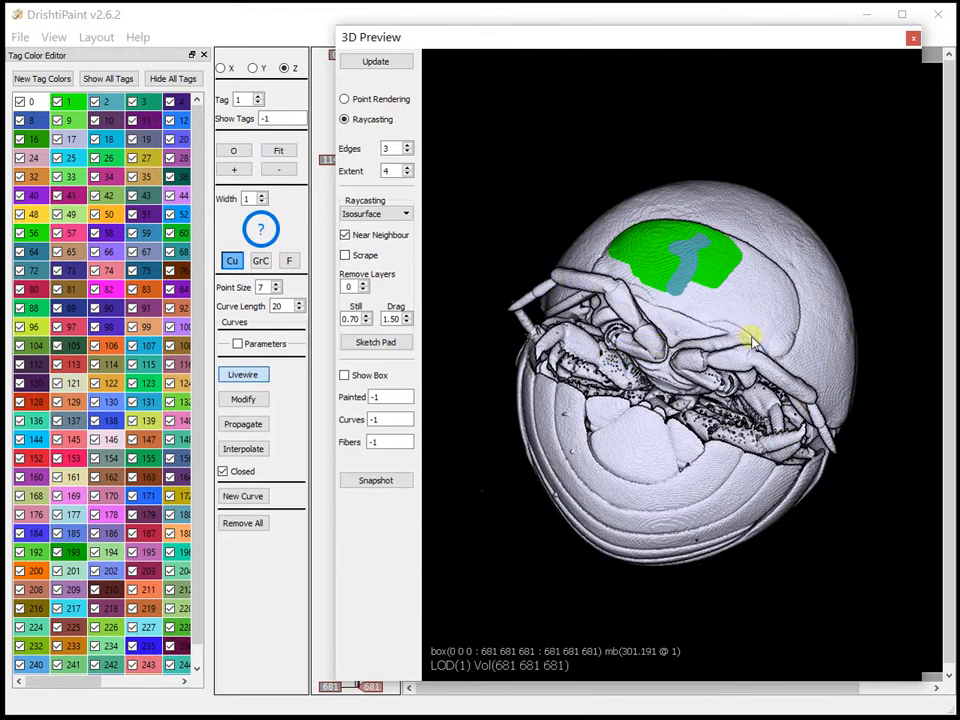
{"action": "left_click_drag", "start_coordinate": [712, 298], "coordinate": [745, 319]}
{"action": "left_click_drag", "start_coordinate": [722, 374], "coordinate": [696, 377]}
{"action": "left_click_drag", "start_coordinate": [801, 546], "coordinate": [643, 321]}
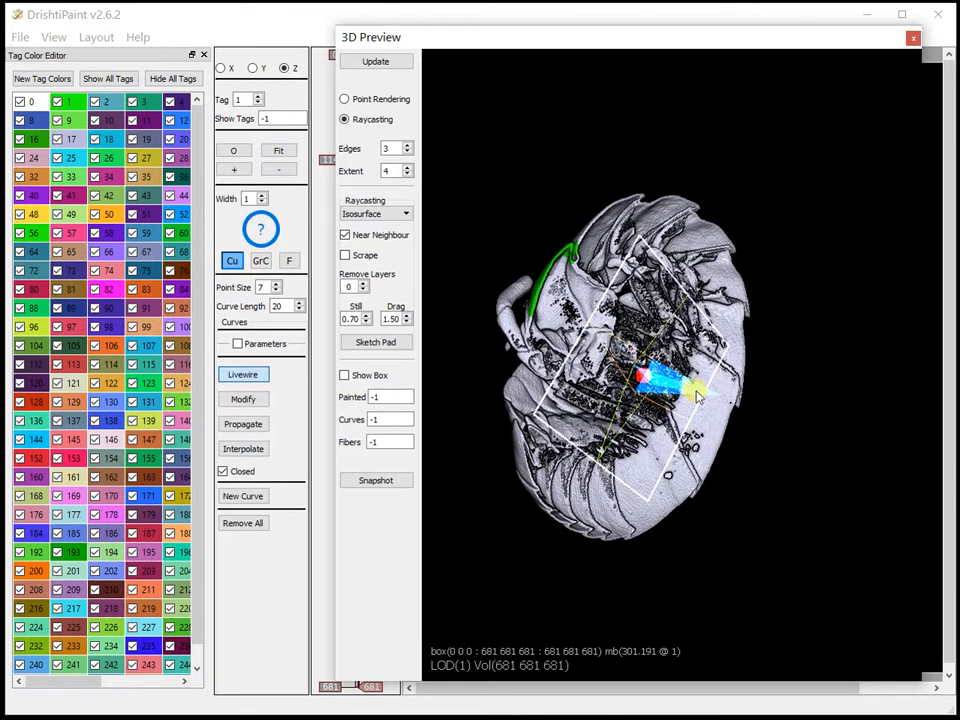
Lower the transfer function's lower bound to the valley after the first histogram peak and dock the narrowed editor with the Tag Color Editor
{"action": "left_click_drag", "start_coordinate": [959, 58], "coordinate": [470, 57]}
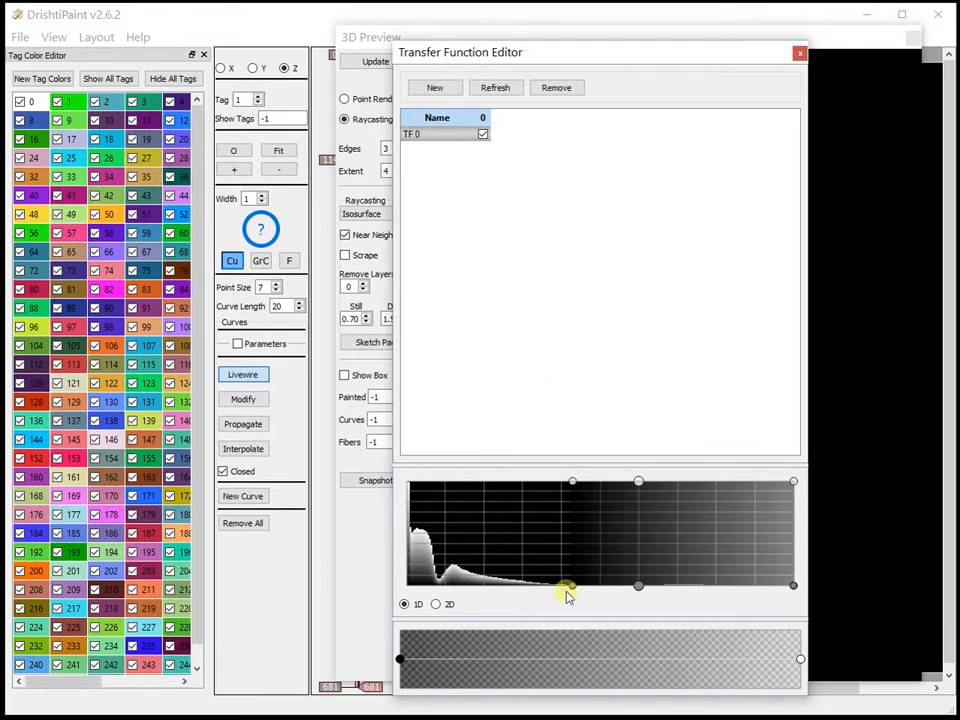
{"action": "left_click_drag", "start_coordinate": [570, 585], "coordinate": [444, 583]}
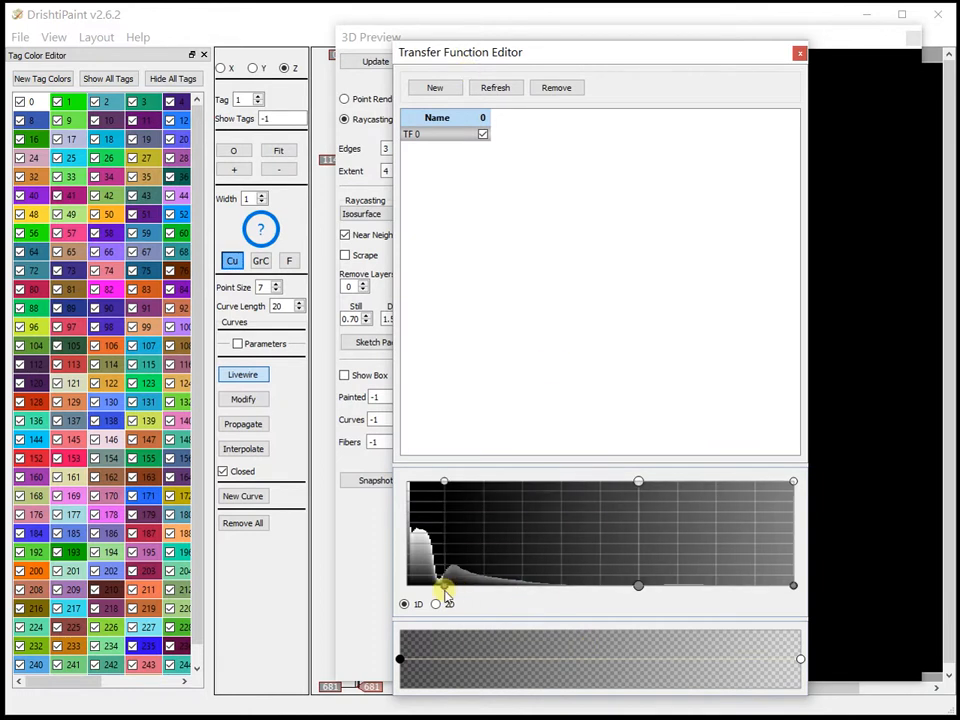
{"action": "left_click_drag", "start_coordinate": [808, 478], "coordinate": [660, 478]}
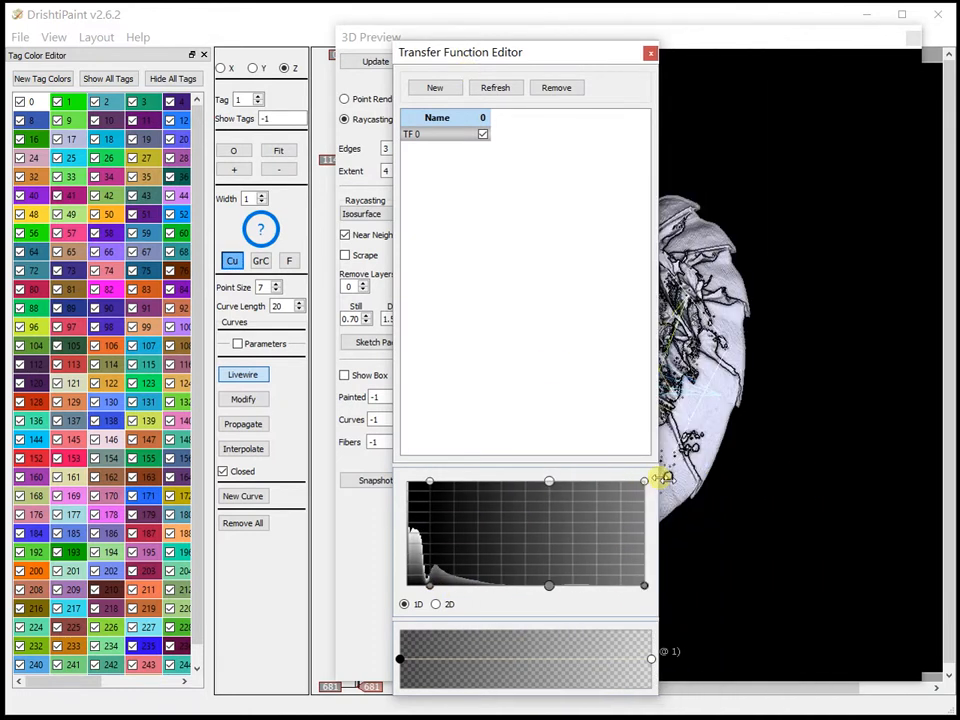
{"action": "left_click_drag", "start_coordinate": [505, 60], "coordinate": [135, 70]}
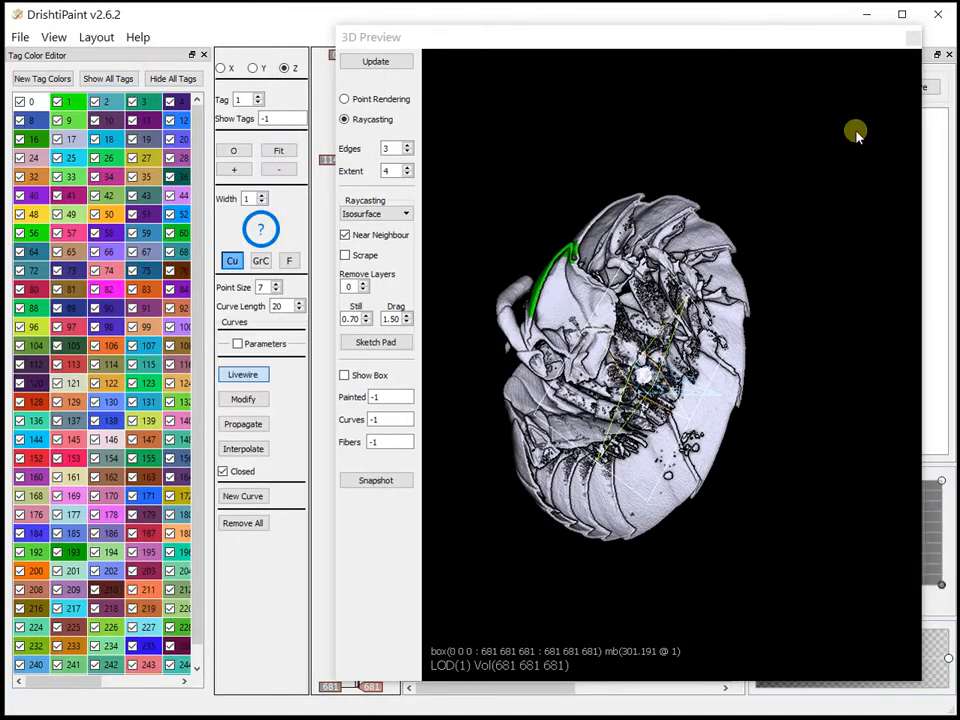
{"action": "left_click_drag", "start_coordinate": [934, 58], "coordinate": [135, 86]}
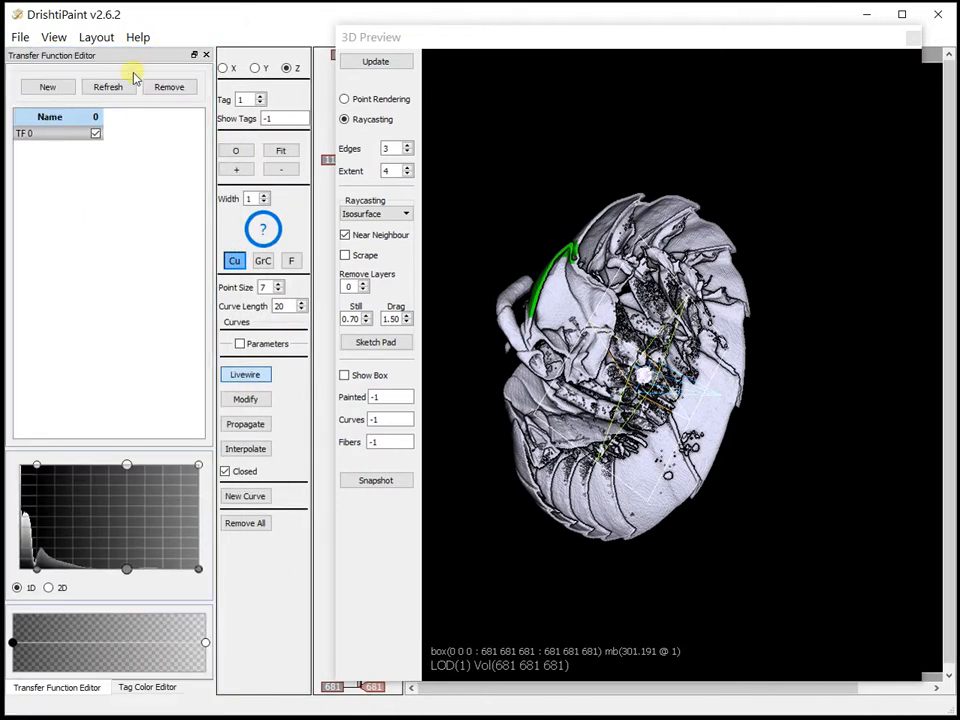
Move the clipping plane deeper into the body and paint the exposed surface near the antenna base with tag 10
{"action": "left_click_drag", "start_coordinate": [776, 471], "coordinate": [731, 474]}
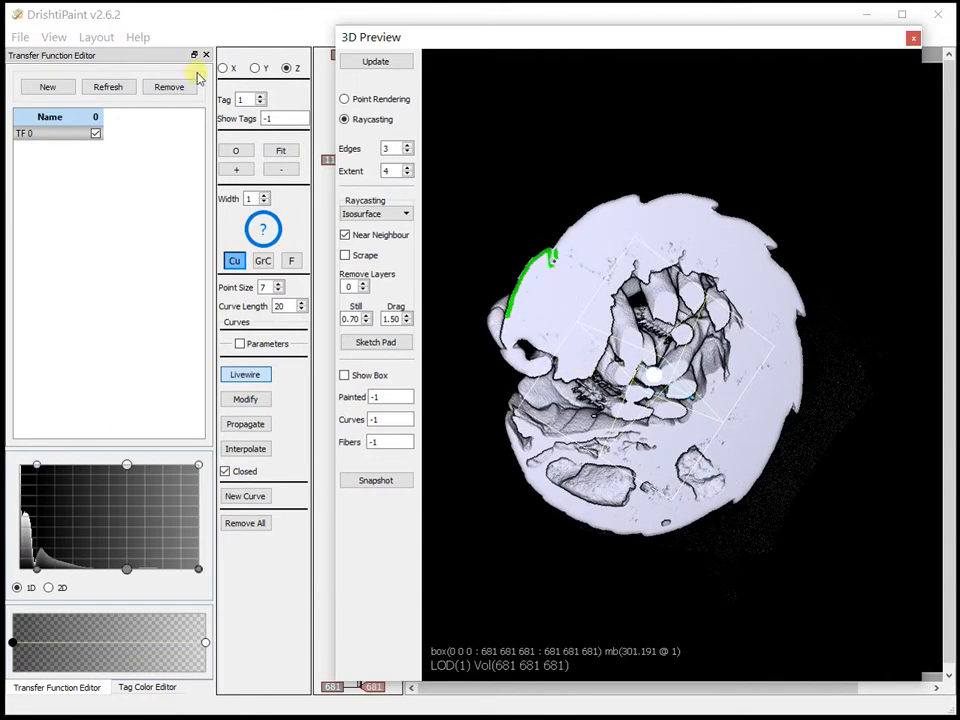
{"action": "left_click", "coordinate": [256, 101]}
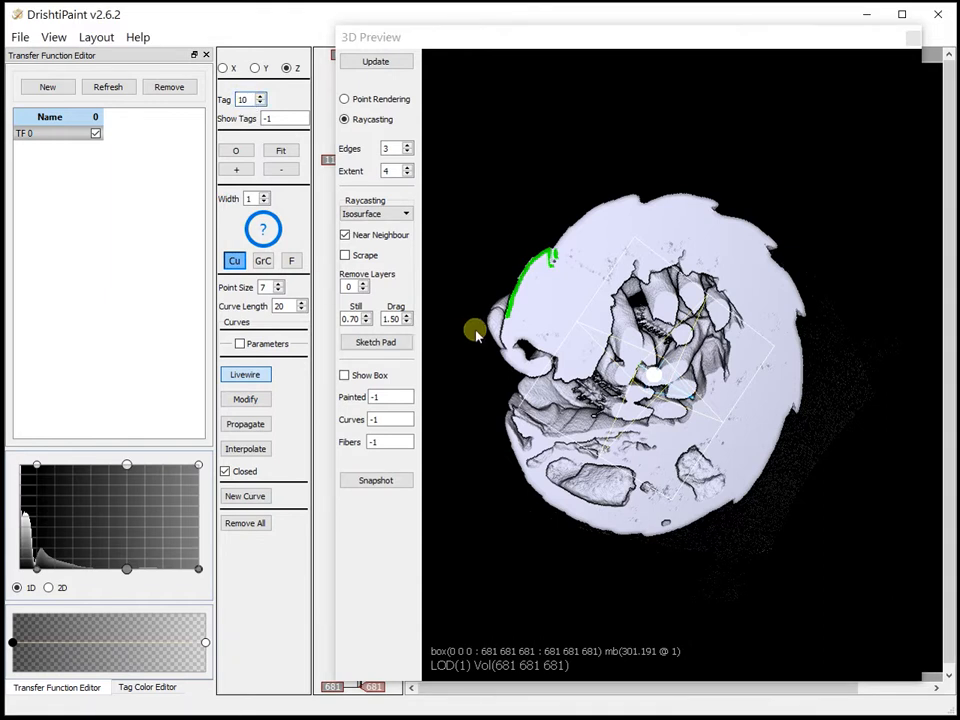
{"action": "mouse_move", "coordinate": [531, 356]}
{"action": "left_mouse_down"}
{"action": "mouse_move", "coordinate": [535, 365]}
{"action": "mouse_move", "coordinate": [541, 356]}
{"action": "left_mouse_up"}
Reposition the clipping plane through the head and examine the tag 10 paint from several angles
{"action": "left_click_drag", "start_coordinate": [763, 341], "coordinate": [680, 362]}
{"action": "left_click_drag", "start_coordinate": [677, 318], "coordinate": [462, 369]}
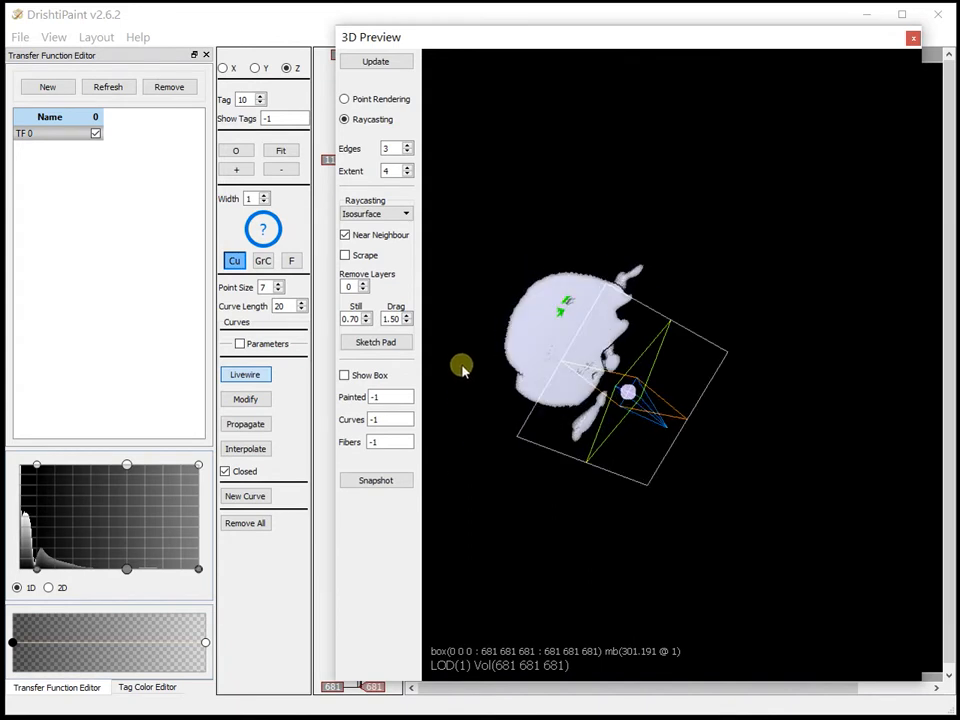
{"action": "left_click", "coordinate": [856, 490]}
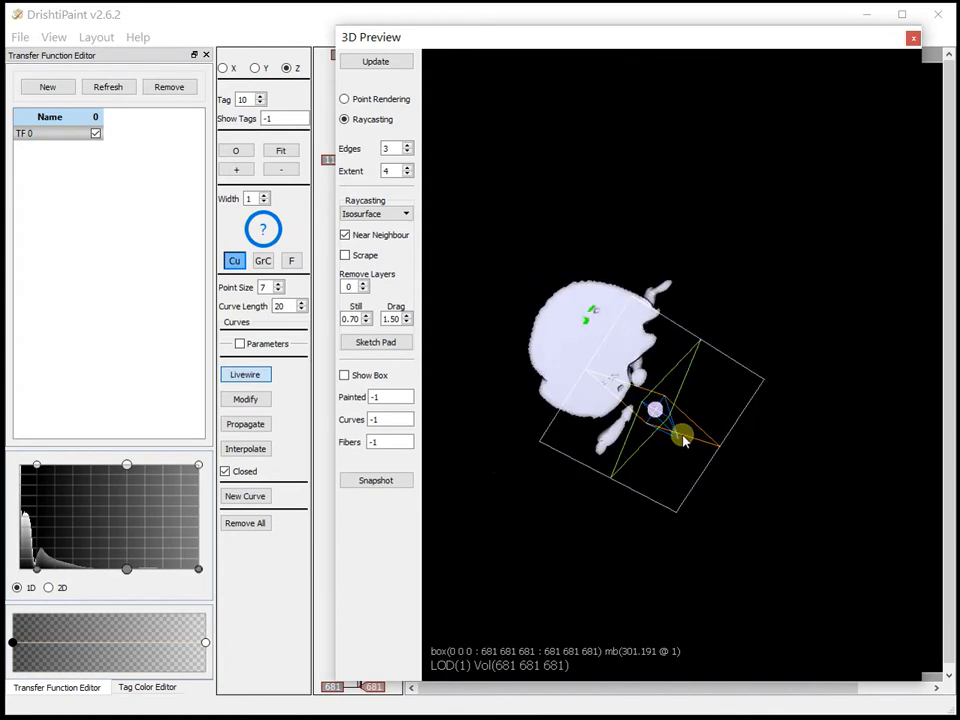
{"action": "mouse_move", "coordinate": [670, 434]}
{"action": "left_mouse_down"}
{"action": "mouse_move", "coordinate": [716, 482]}
{"action": "mouse_move", "coordinate": [707, 398]}
{"action": "left_mouse_up"}
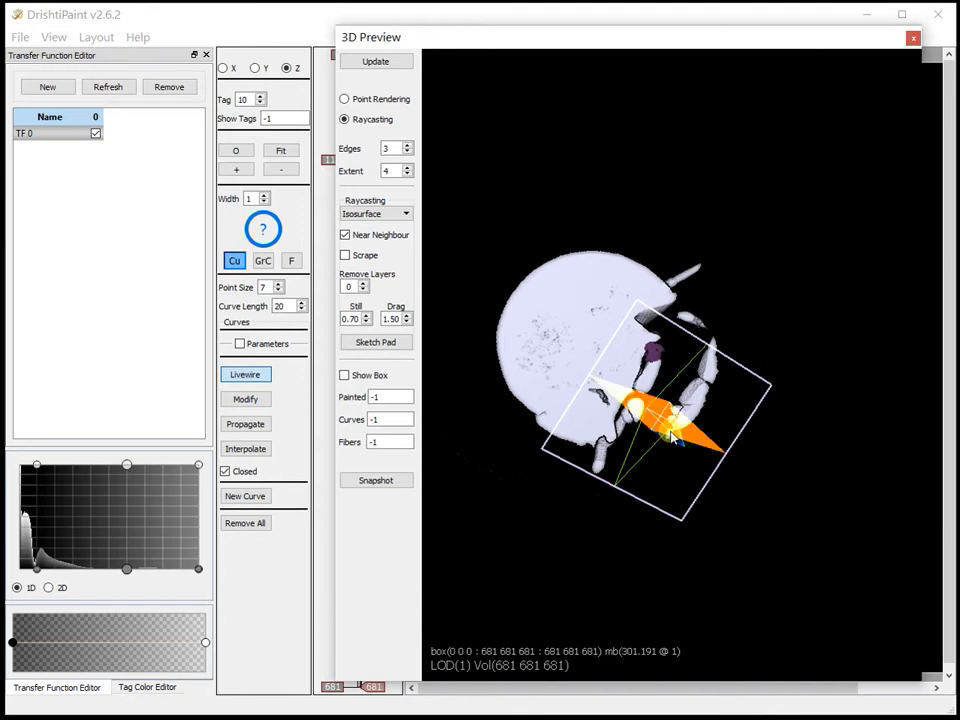
{"action": "left_click_drag", "start_coordinate": [672, 434], "coordinate": [680, 375]}
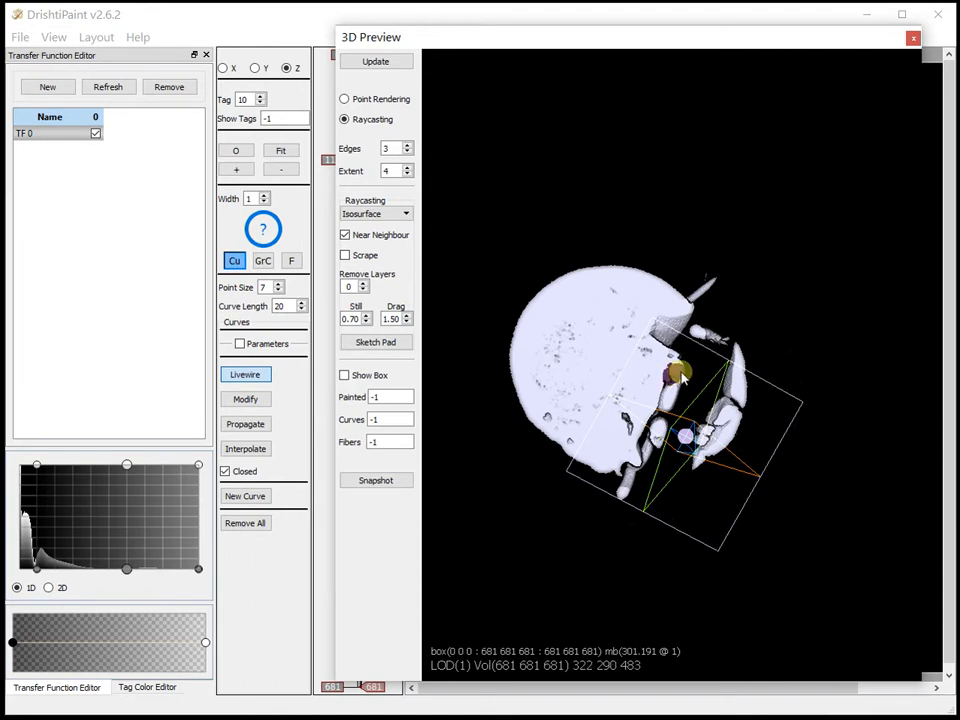
{"action": "left_click_drag", "start_coordinate": [672, 370], "coordinate": [698, 415]}
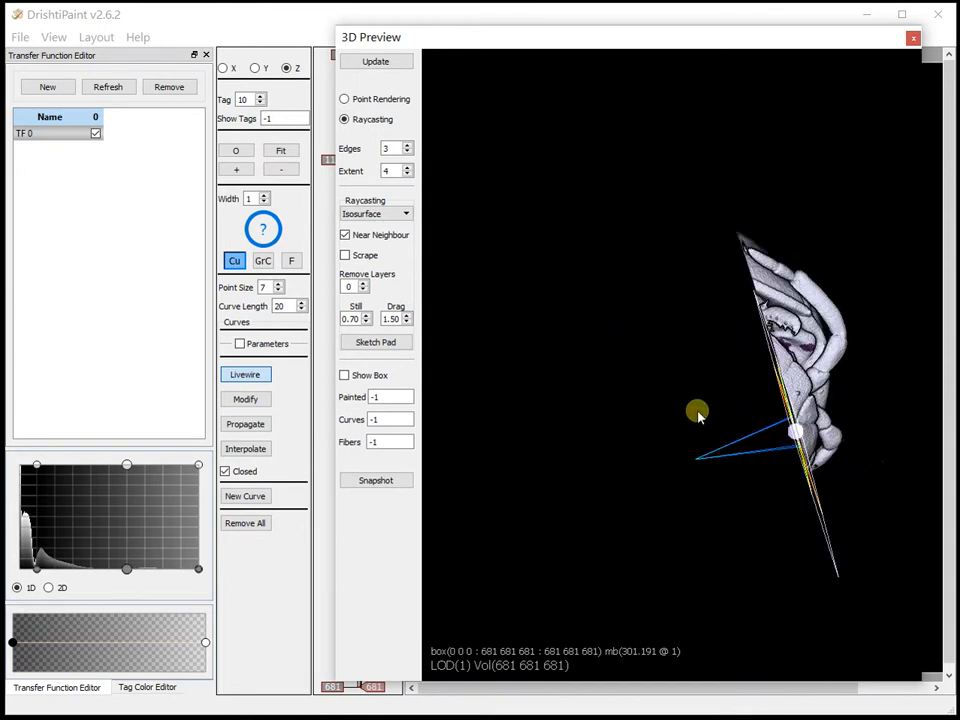
{"action": "left_click_drag", "start_coordinate": [626, 401], "coordinate": [699, 306]}
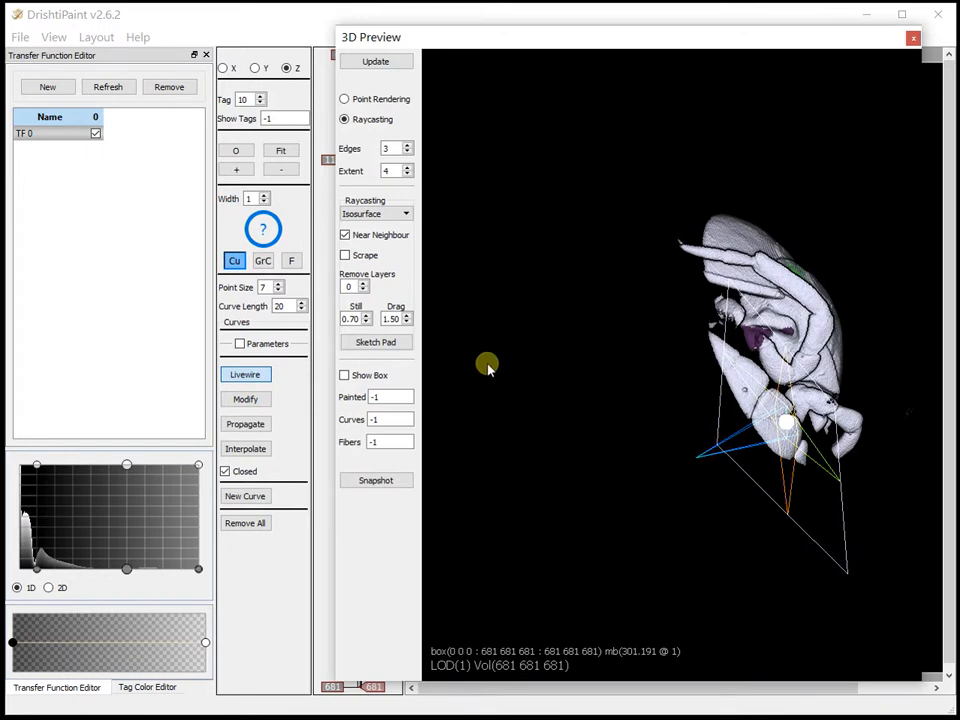
Raise the transfer function's lower bound past the second histogram hump and delete the clipping plane
{"action": "left_click_drag", "start_coordinate": [36, 570], "coordinate": [98, 569]}
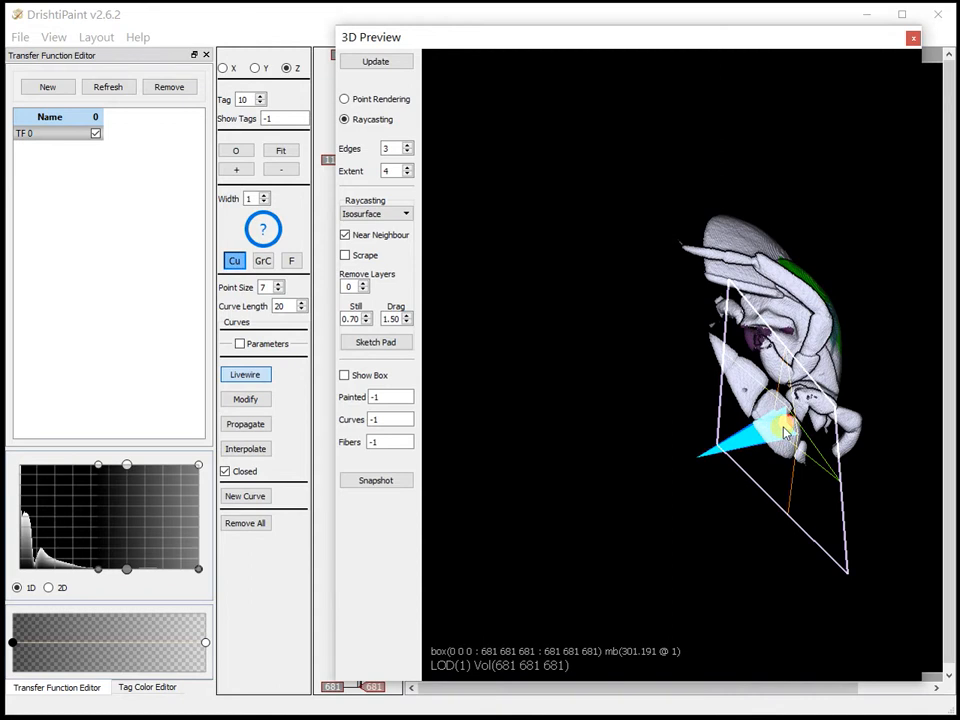
{"action": "key", "text": "Delete"}
{"action": "mouse_move", "coordinate": [797, 364]}
{"action": "left_mouse_down"}
{"action": "mouse_move", "coordinate": [645, 274]}
{"action": "mouse_move", "coordinate": [579, 344]}
{"action": "left_mouse_up"}
{"action": "middle_click_drag", "start_coordinate": [579, 344], "coordinate": [784, 251]}
Set the active tag back to 1
{"action": "left_click", "coordinate": [260, 103]}
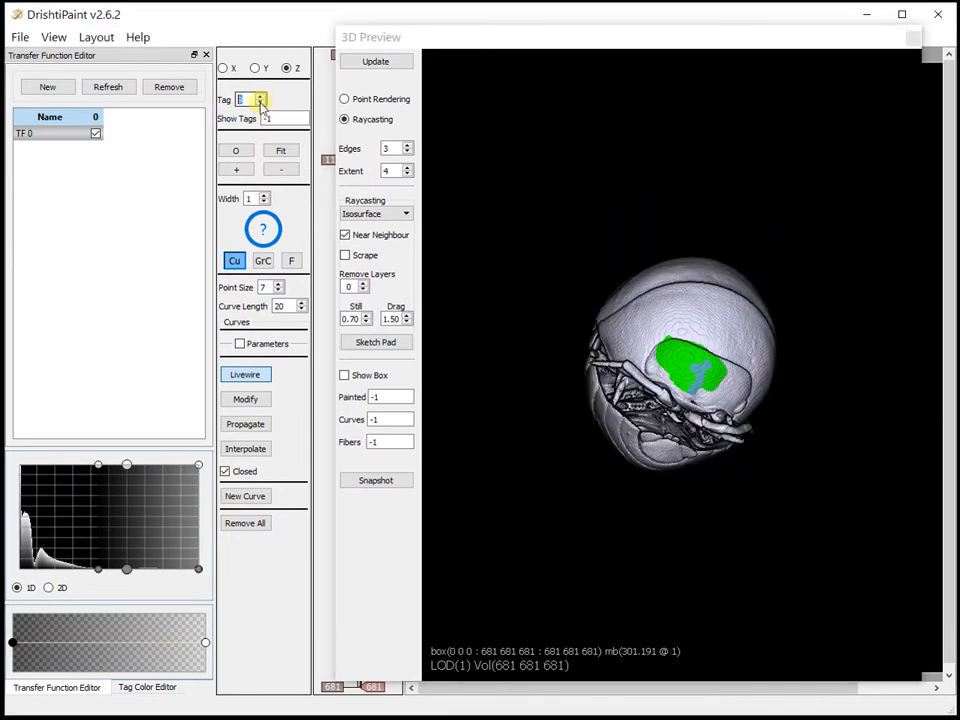
{"action": "left_click_drag", "start_coordinate": [257, 107], "coordinate": [210, 107]}
{"action": "type", "text": "1"}
{"action": "left_click", "coordinate": [628, 519]}
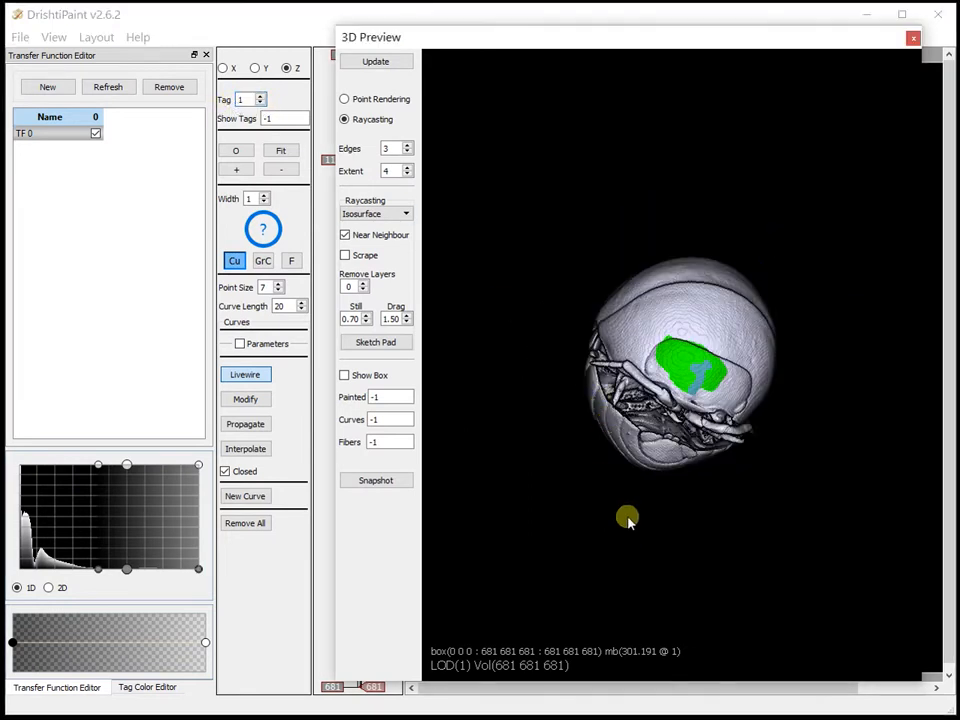
Inspect the tag 10 spots beneath the antennae and raise the transfer function's lower bound to just past the histogram's middle
{"action": "left_click_drag", "start_coordinate": [588, 444], "coordinate": [591, 521]}
{"action": "scroll", "coordinate": [813, 478], "scroll_direction": "up", "scroll_amount": 5}
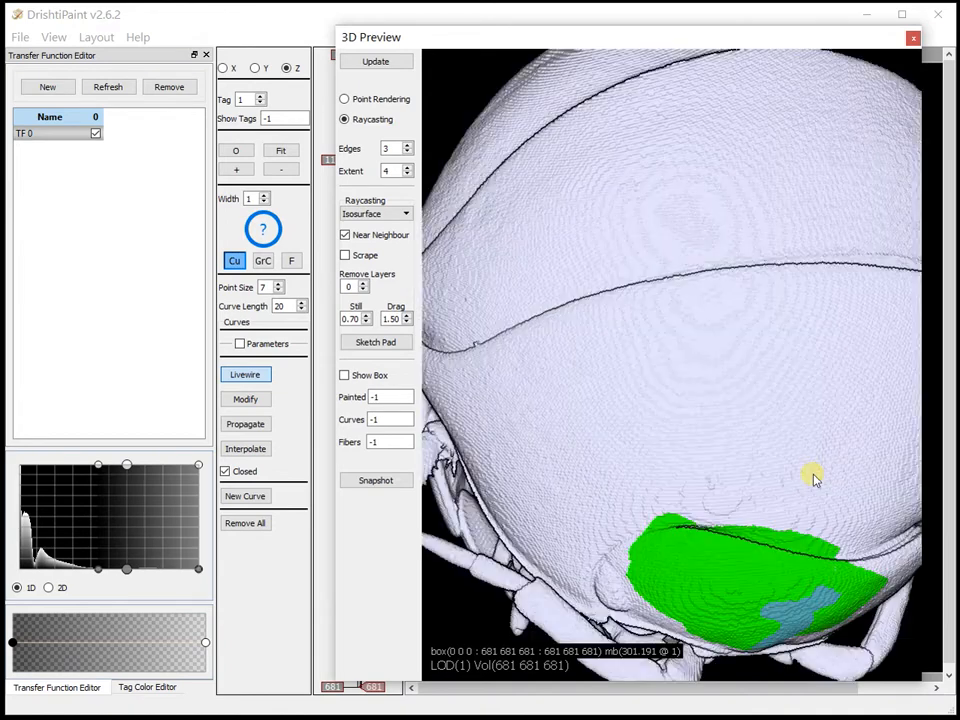
{"action": "left_click_drag", "start_coordinate": [771, 419], "coordinate": [712, 230]}
{"action": "left_click_drag", "start_coordinate": [606, 283], "coordinate": [522, 315]}
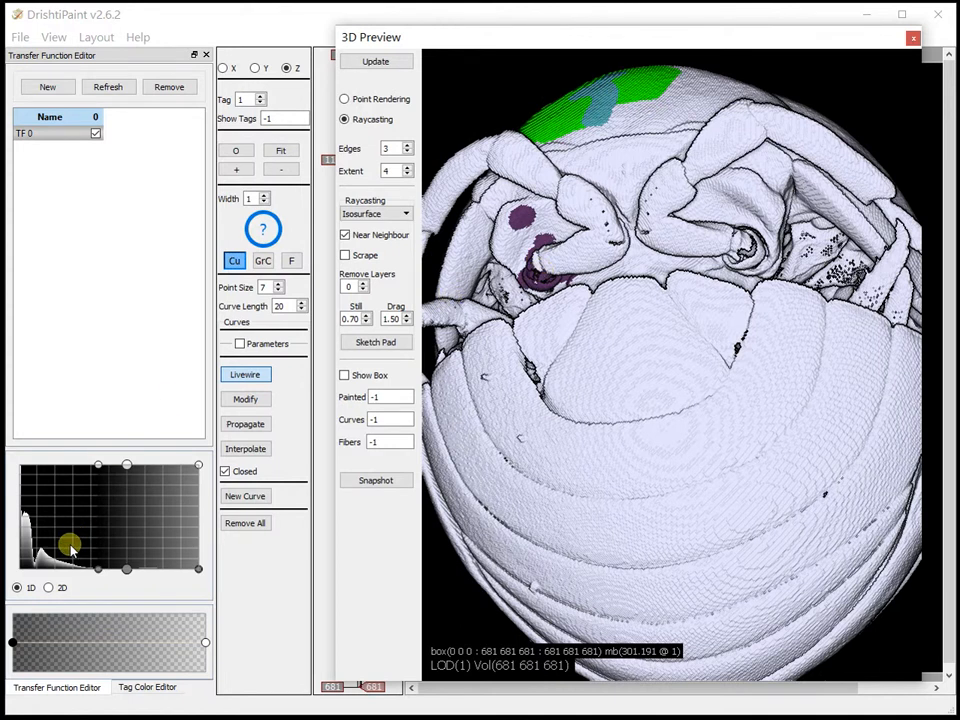
{"action": "left_click_drag", "start_coordinate": [96, 575], "coordinate": [226, 577]}
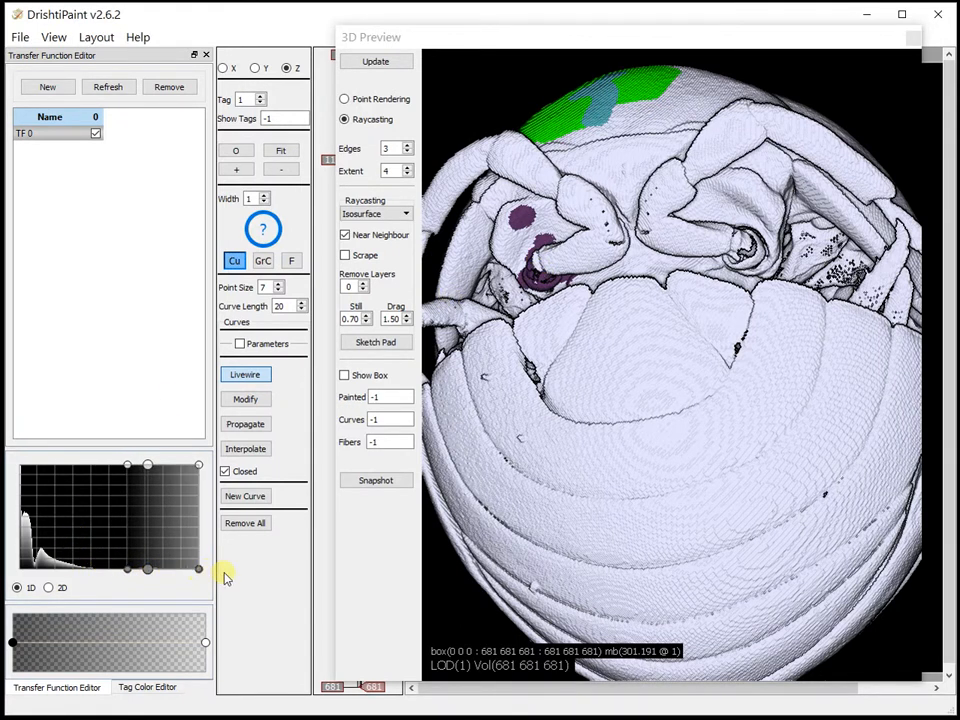
Start region growing with tag 1 from the antenna just below the green patch on the whole isopod
{"action": "left_click_drag", "start_coordinate": [562, 370], "coordinate": [581, 345]}
{"action": "scroll", "coordinate": [647, 388], "scroll_direction": "down", "scroll_amount": 3}
{"action": "left_click_drag", "start_coordinate": [647, 388], "coordinate": [722, 460]}
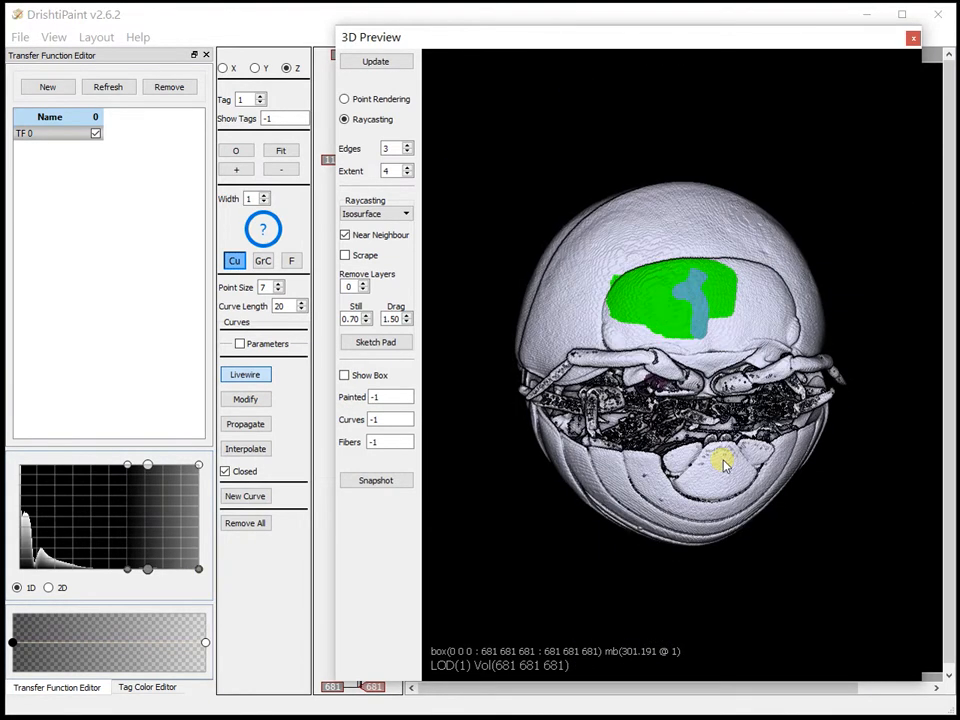
{"action": "left_click_drag", "start_coordinate": [619, 454], "coordinate": [529, 446]}
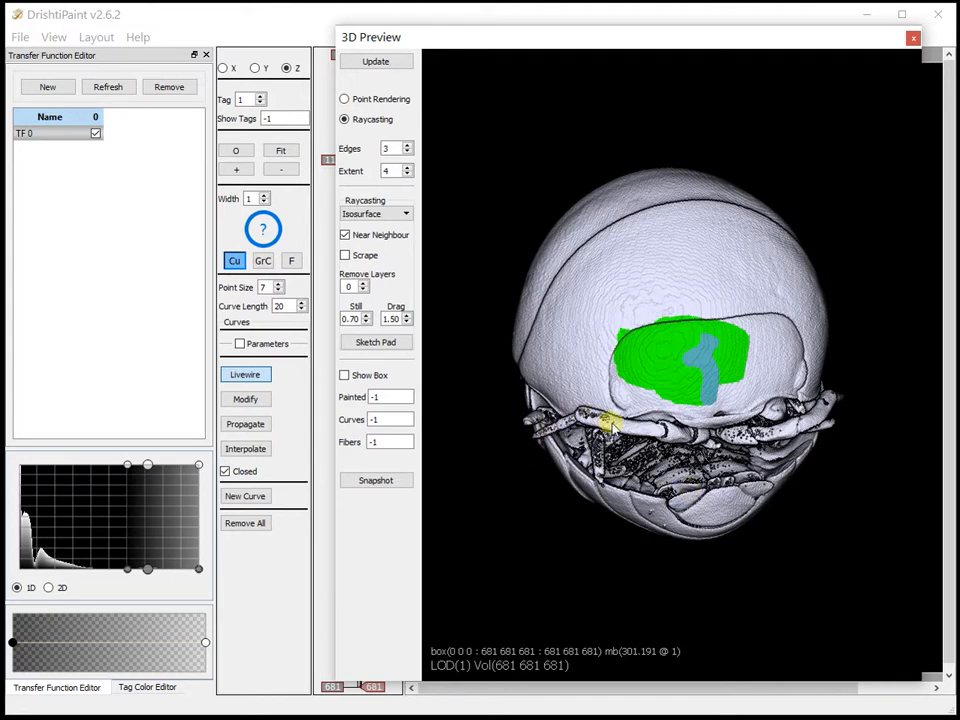
{"action": "key", "text": "f"}
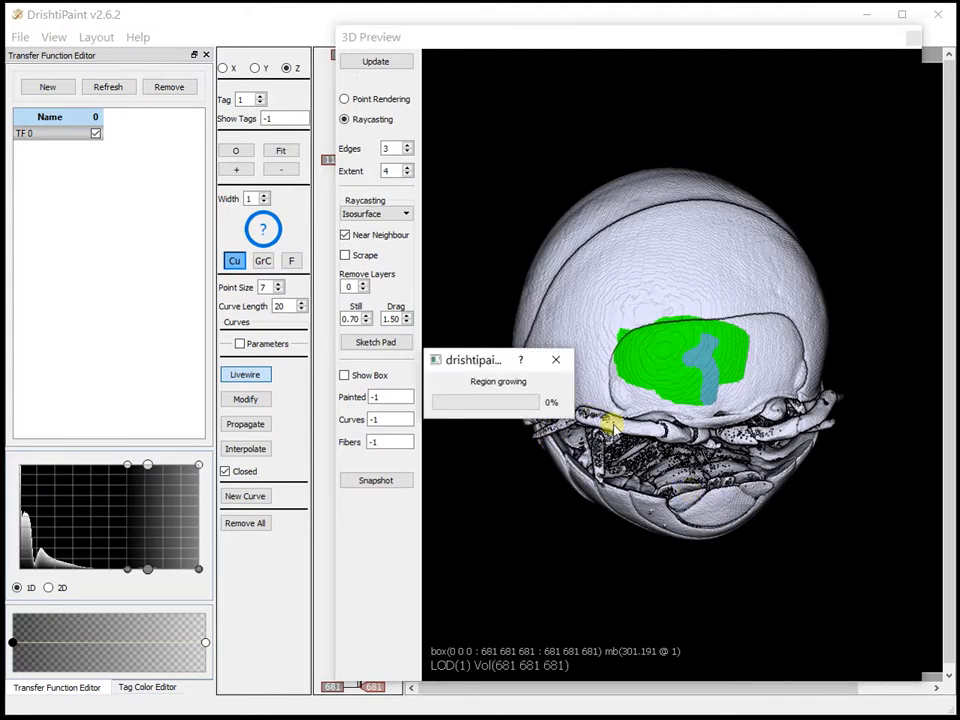
Grow tag 1 from a seed on the antenna just below the green patch and orbit to the antenna
{"action": "left_click_drag", "start_coordinate": [561, 465], "coordinate": [630, 450]}
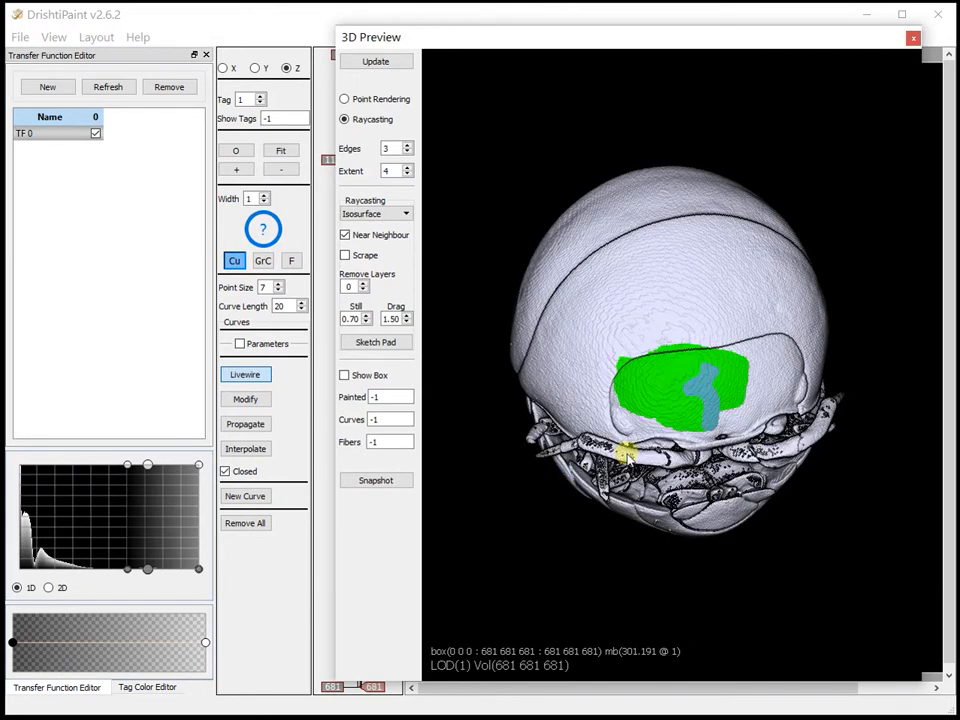
{"action": "key", "text": "f"}
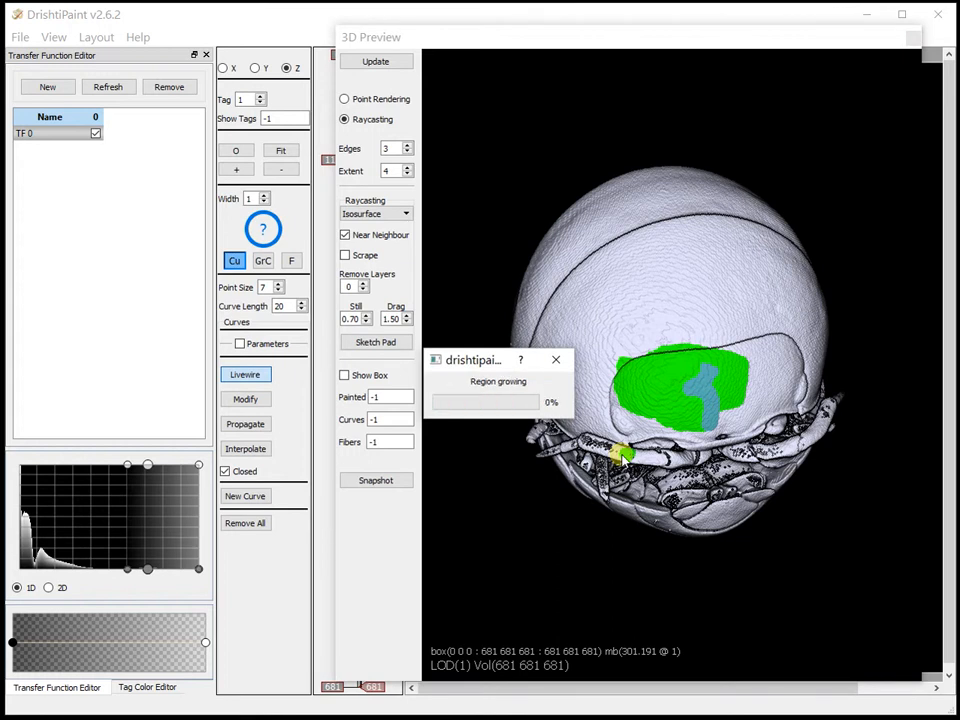
{"action": "left_click_drag", "start_coordinate": [561, 546], "coordinate": [681, 273]}
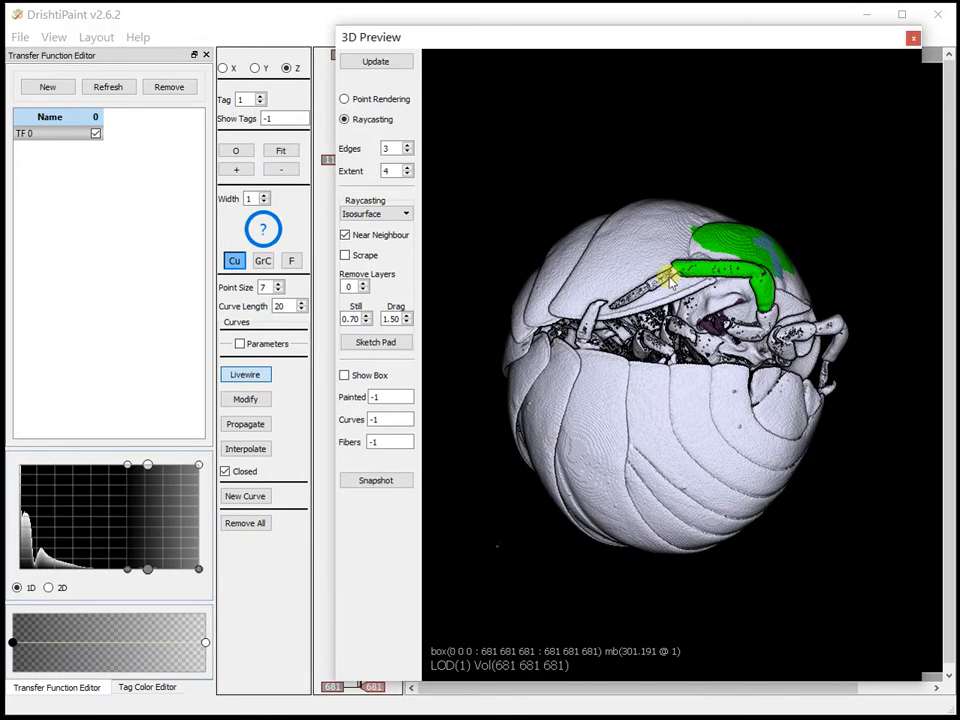
Lower the transfer function's lower bound slightly and region-grow tag 1 along the rest of the antenna
{"action": "left_click_drag", "start_coordinate": [128, 569], "coordinate": [117, 575]}
{"action": "left_click", "coordinate": [540, 540]}
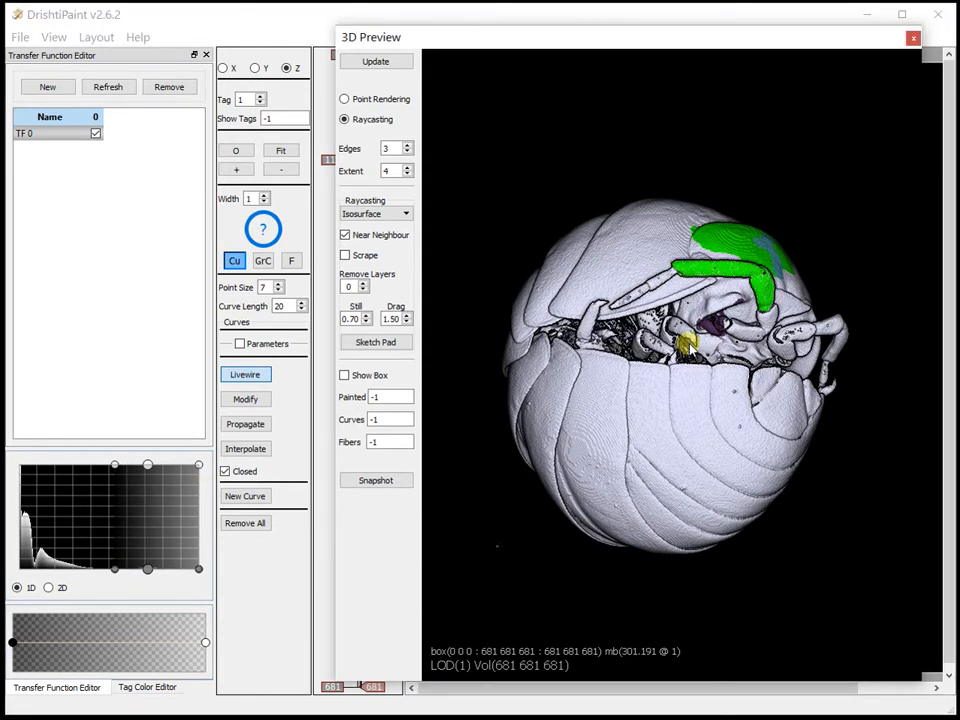
{"action": "key", "text": "f"}
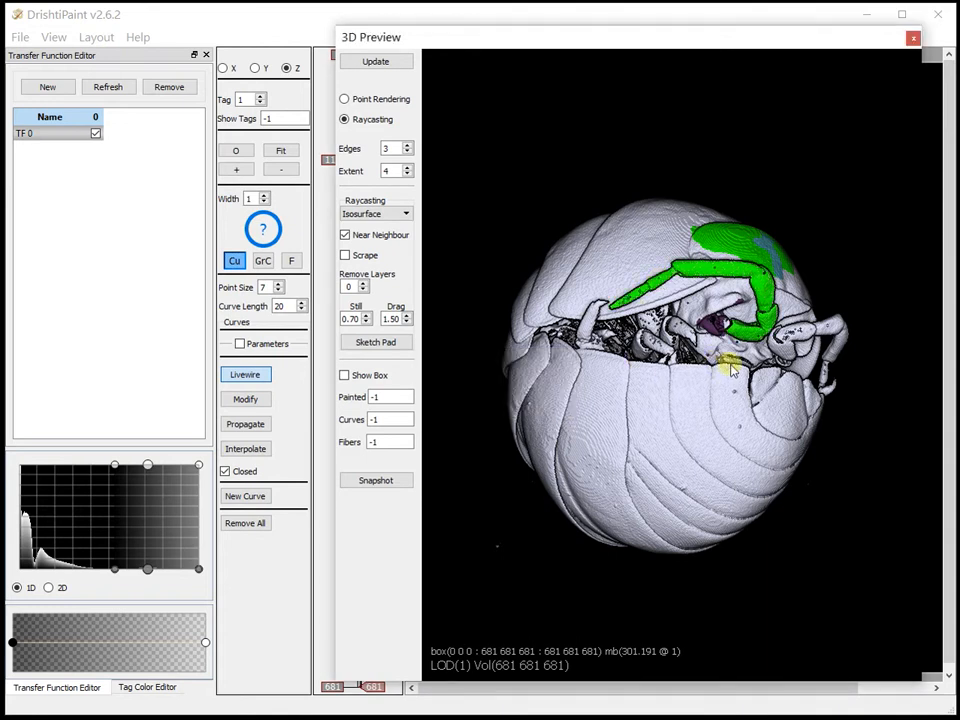
Examine the region-grown antenna up close and its surroundings from the other side of the isopod
{"action": "left_click_drag", "start_coordinate": [834, 235], "coordinate": [695, 225]}
{"action": "scroll", "coordinate": [590, 398], "scroll_direction": "up", "scroll_amount": 5}
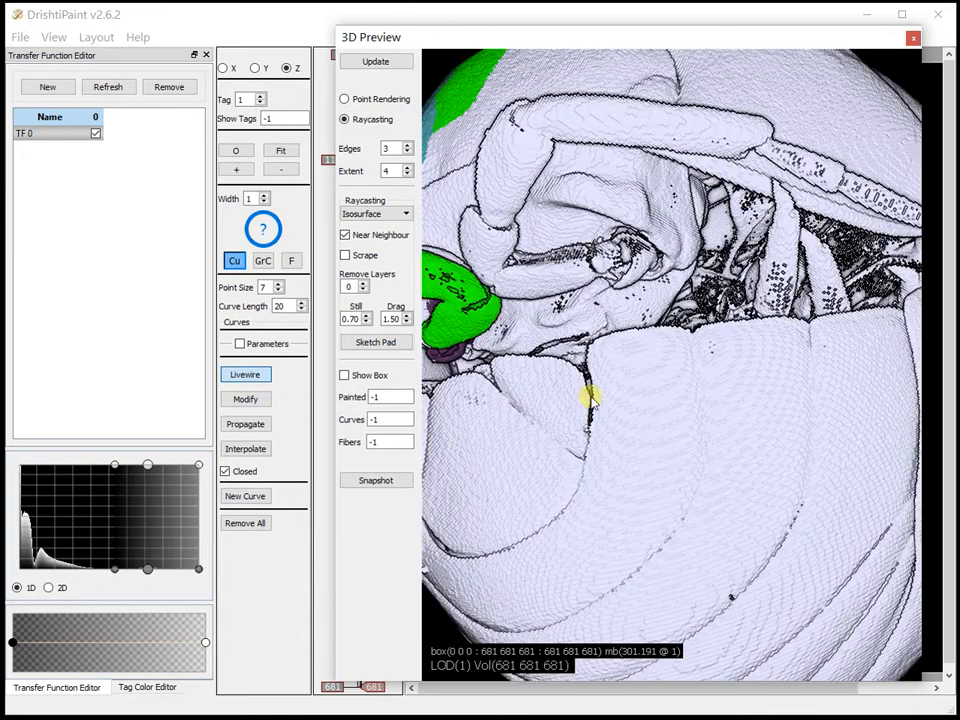
{"action": "scroll", "coordinate": [590, 398], "scroll_direction": "up", "scroll_amount": 2}
{"action": "left_click_drag", "start_coordinate": [587, 375], "coordinate": [836, 349]}
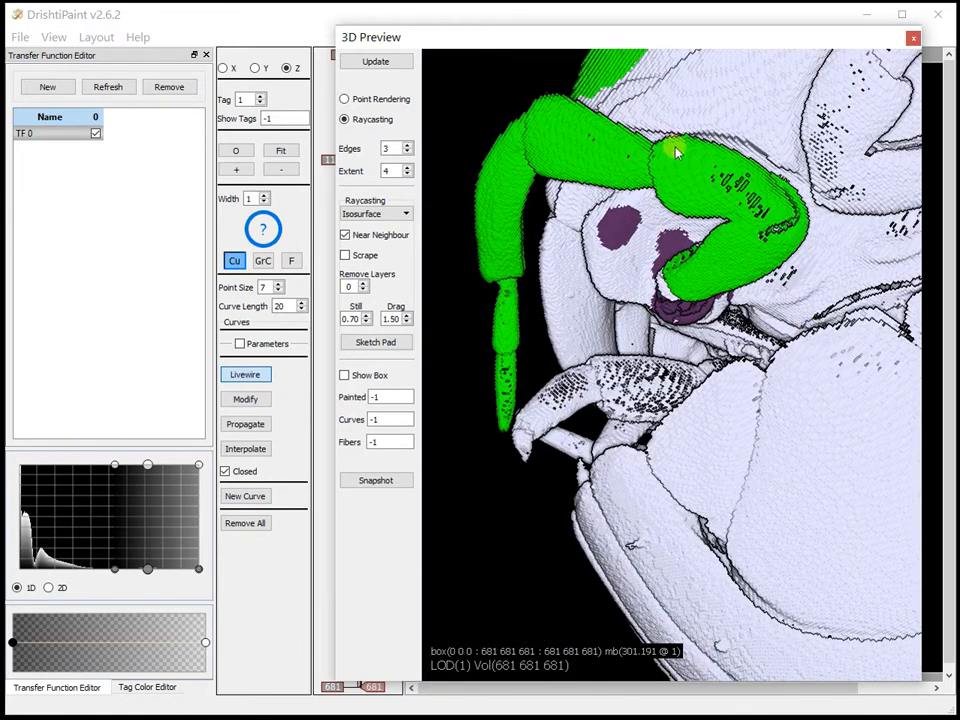
{"action": "scroll", "coordinate": [783, 442], "scroll_direction": "down", "scroll_amount": 2}
{"action": "scroll", "coordinate": [783, 442], "scroll_direction": "down", "scroll_amount": 2}
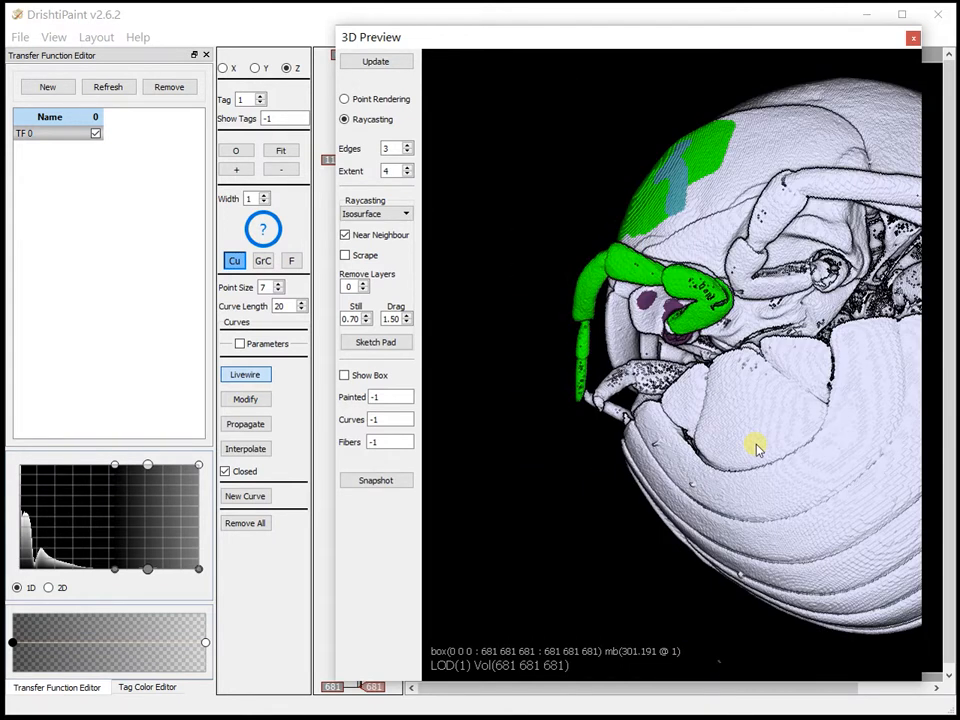
{"action": "scroll", "coordinate": [757, 450], "scroll_direction": "down", "scroll_amount": 2}
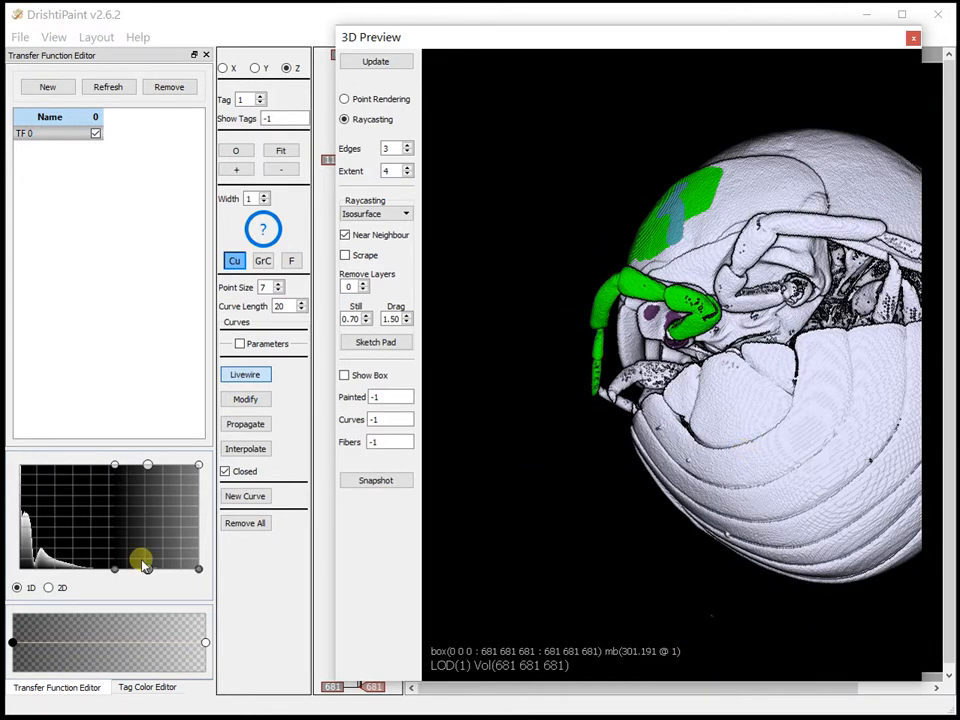
Lower the transfer function's lower bound to the start of the second histogram hump and dilate tag 1 on the antenna
{"action": "left_click_drag", "start_coordinate": [115, 569], "coordinate": [38, 569]}
{"action": "left_click", "coordinate": [815, 350]}
{"action": "left_click_drag", "start_coordinate": [753, 366], "coordinate": [788, 392]}
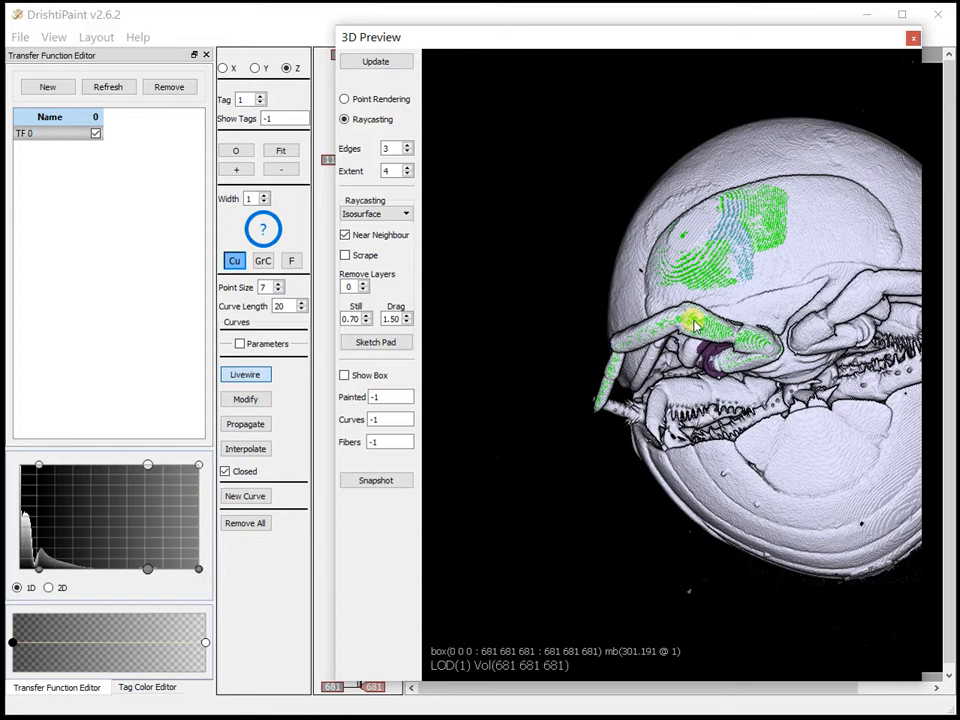
{"action": "key", "text": "d"}
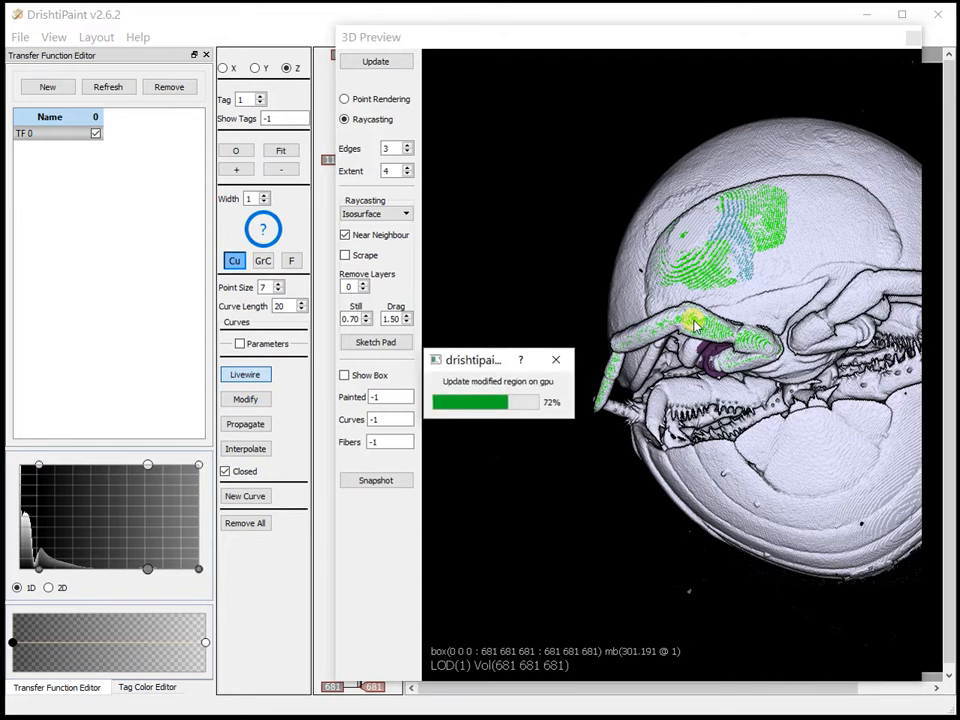
{"action": "mouse_move", "coordinate": [695, 325]}
{"action": "left_mouse_down"}
{"action": "mouse_move", "coordinate": [812, 450]}
{"action": "mouse_move", "coordinate": [720, 476]}
{"action": "mouse_move", "coordinate": [799, 375]}
{"action": "mouse_move", "coordinate": [703, 425]}
{"action": "mouse_move", "coordinate": [744, 395]}
{"action": "mouse_move", "coordinate": [741, 357]}
{"action": "left_mouse_up"}
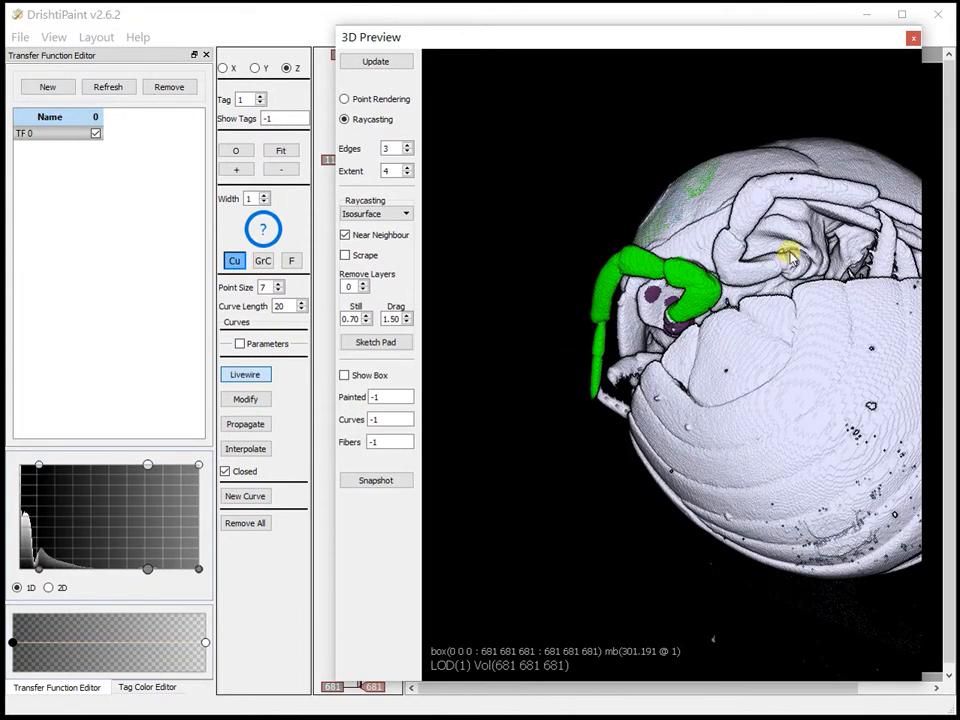
Compare the dilated antenna with the transfer function's lower bound raised to just before the middle control point, and restore the bound to the second hump's start
{"action": "left_click_drag", "start_coordinate": [866, 203], "coordinate": [703, 364]}
{"action": "left_click_drag", "start_coordinate": [686, 261], "coordinate": [694, 621]}
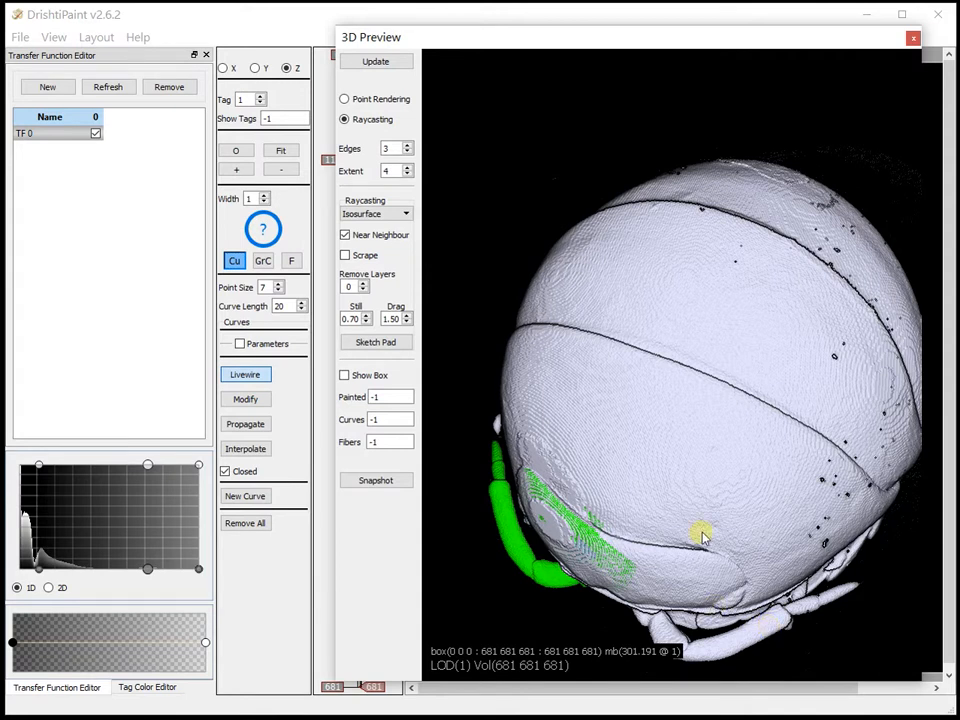
{"action": "left_click_drag", "start_coordinate": [658, 534], "coordinate": [508, 469]}
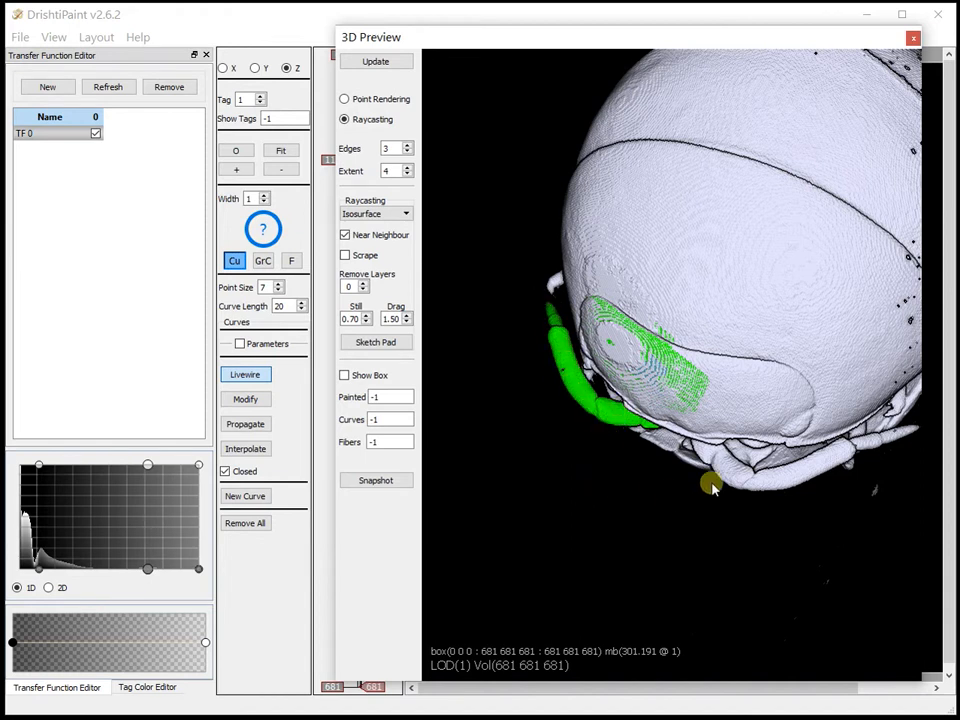
{"action": "left_click_drag", "start_coordinate": [607, 425], "coordinate": [542, 261]}
{"action": "left_click_drag", "start_coordinate": [36, 570], "coordinate": [135, 572]}
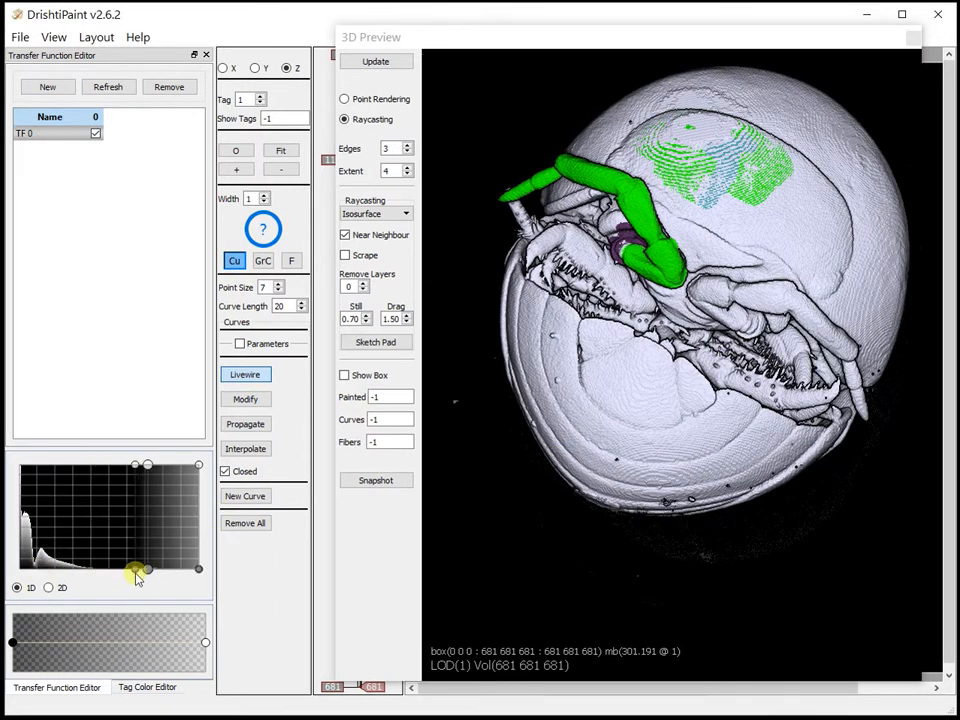
{"action": "left_click", "coordinate": [667, 418]}
{"action": "left_click_drag", "start_coordinate": [667, 418], "coordinate": [669, 190]}
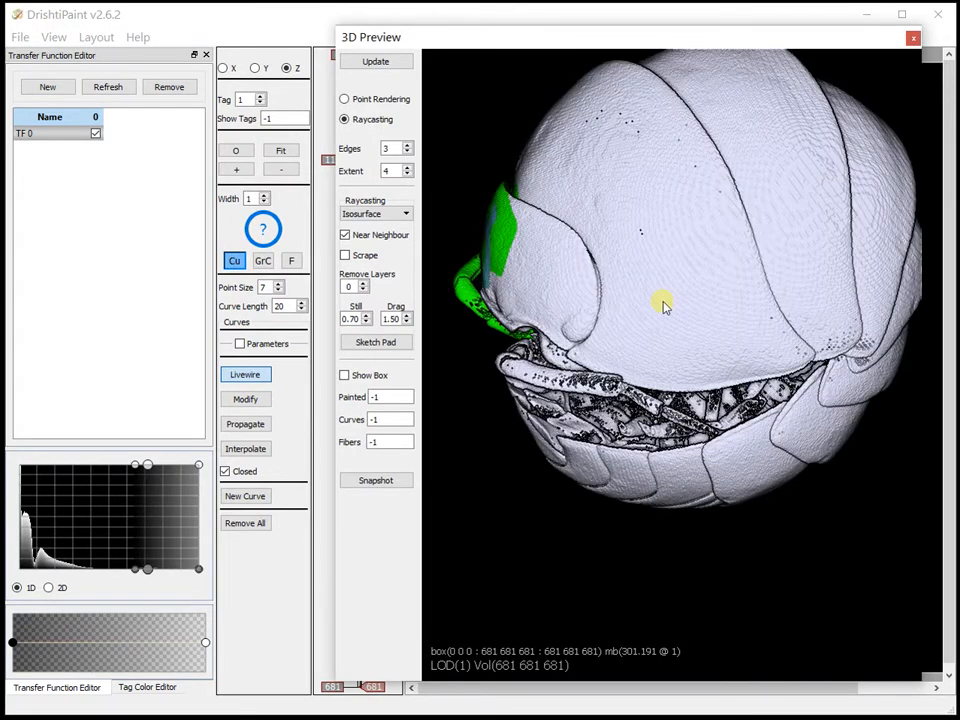
{"action": "left_click_drag", "start_coordinate": [557, 452], "coordinate": [681, 324]}
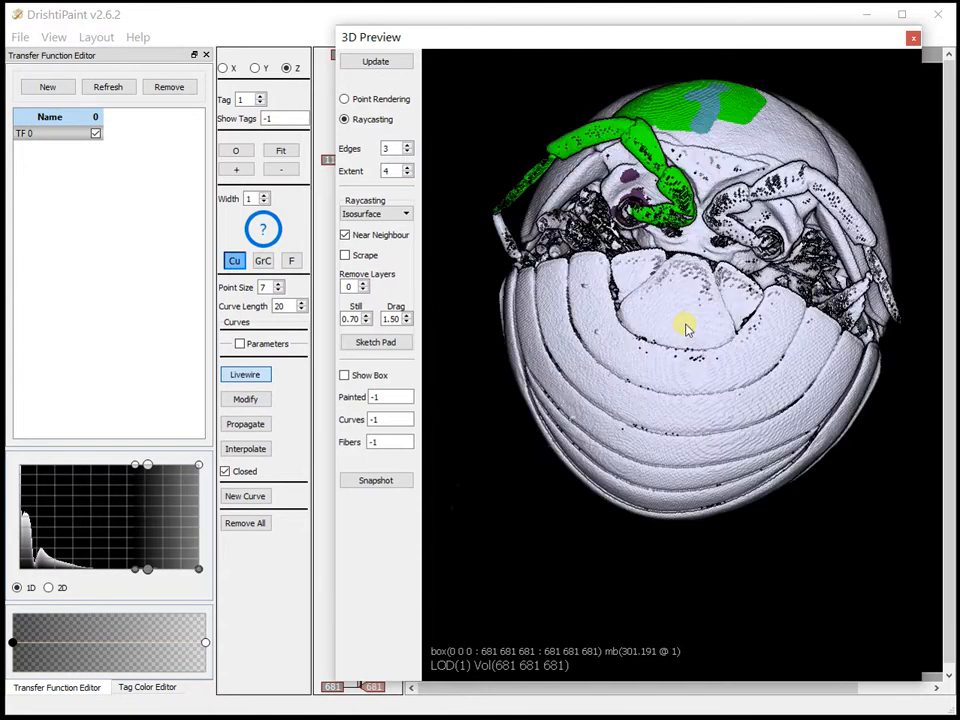
{"action": "left_click_drag", "start_coordinate": [137, 571], "coordinate": [38, 569]}
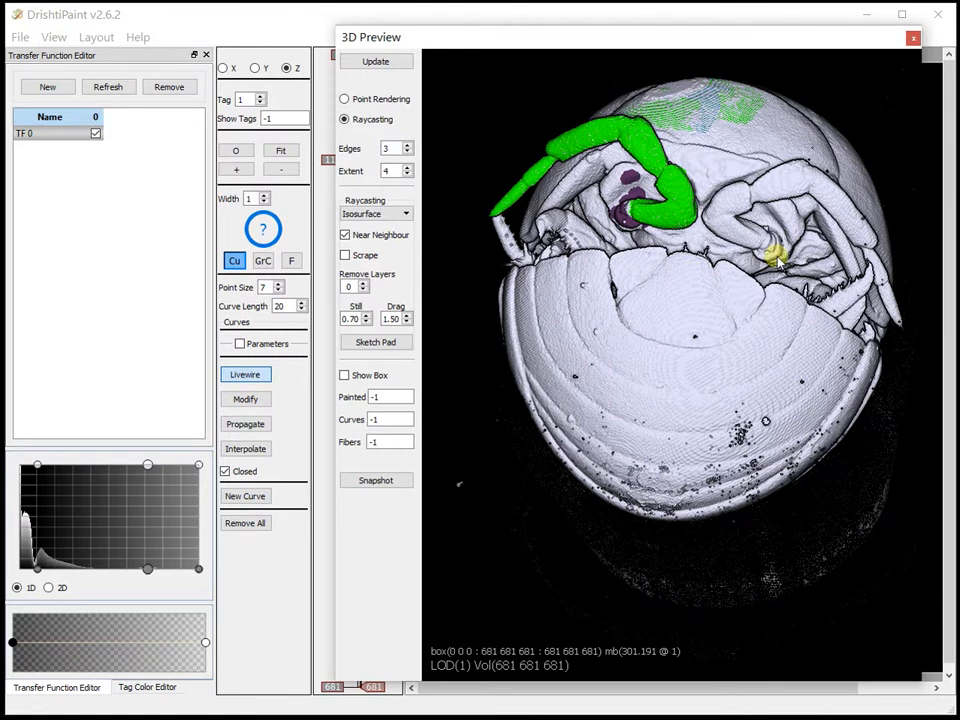
Add a clipping plane through the isopod, reposition it near the tagged antenna to inspect the cut, and delete it
{"action": "key", "text": "c"}
{"action": "left_click_drag", "start_coordinate": [815, 149], "coordinate": [818, 273]}
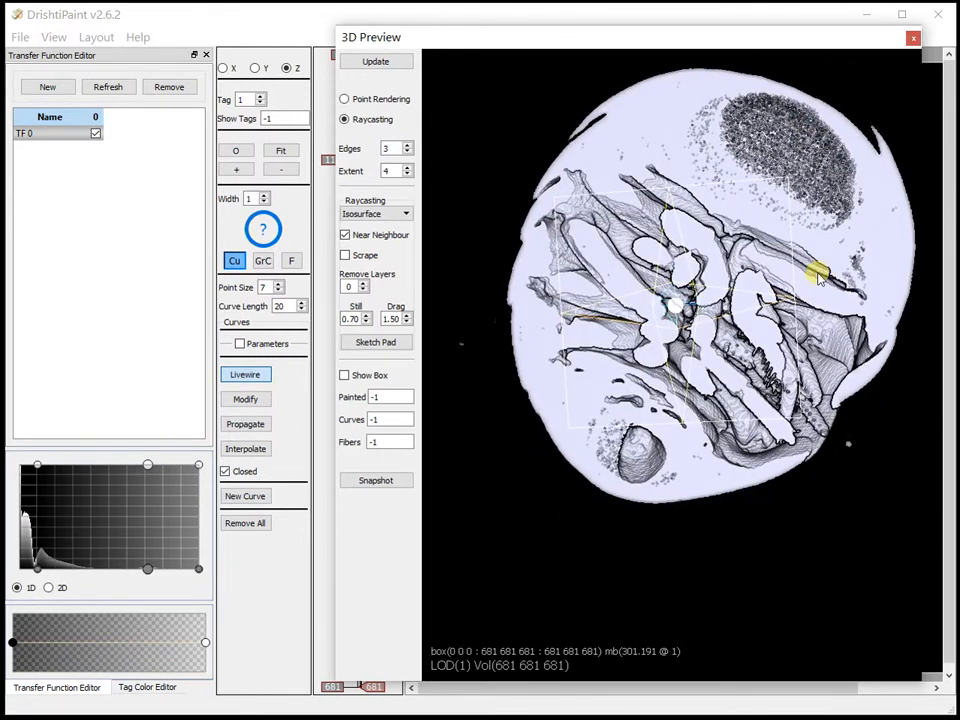
{"action": "mouse_move", "coordinate": [678, 306]}
{"action": "left_mouse_down"}
{"action": "mouse_move", "coordinate": [744, 298]}
{"action": "mouse_move", "coordinate": [761, 285]}
{"action": "mouse_move", "coordinate": [733, 320]}
{"action": "mouse_move", "coordinate": [743, 317]}
{"action": "mouse_move", "coordinate": [715, 411]}
{"action": "mouse_move", "coordinate": [716, 393]}
{"action": "mouse_move", "coordinate": [722, 420]}
{"action": "mouse_move", "coordinate": [699, 266]}
{"action": "mouse_move", "coordinate": [686, 310]}
{"action": "mouse_move", "coordinate": [729, 281]}
{"action": "mouse_move", "coordinate": [696, 317]}
{"action": "mouse_move", "coordinate": [744, 314]}
{"action": "mouse_move", "coordinate": [691, 352]}
{"action": "mouse_move", "coordinate": [602, 501]}
{"action": "mouse_move", "coordinate": [673, 403]}
{"action": "mouse_move", "coordinate": [676, 322]}
{"action": "left_mouse_up"}
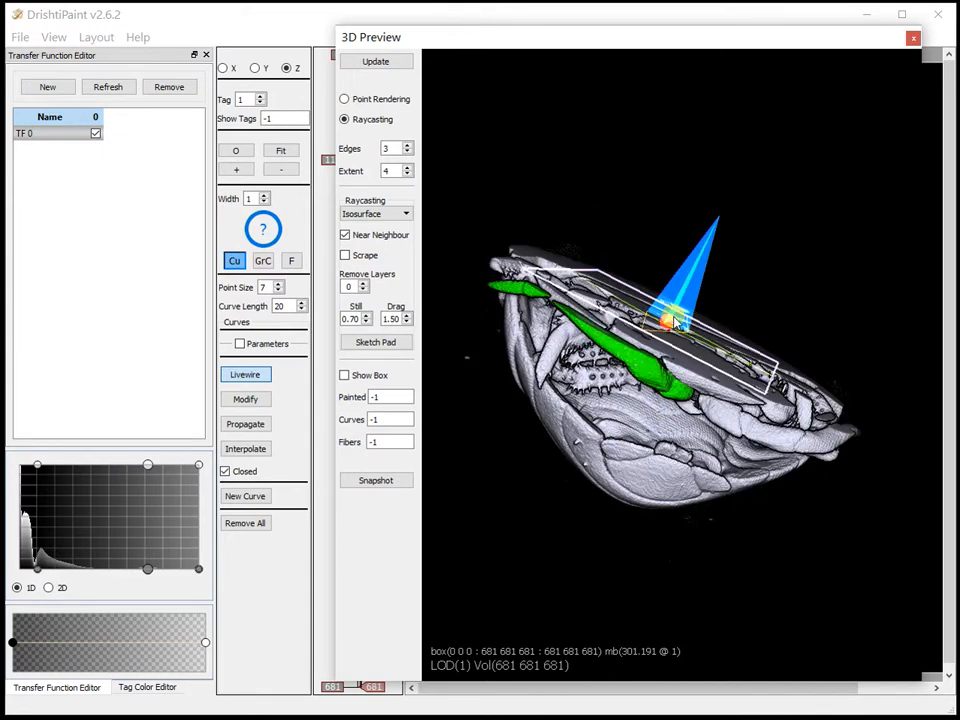
{"action": "key", "text": "Delete"}
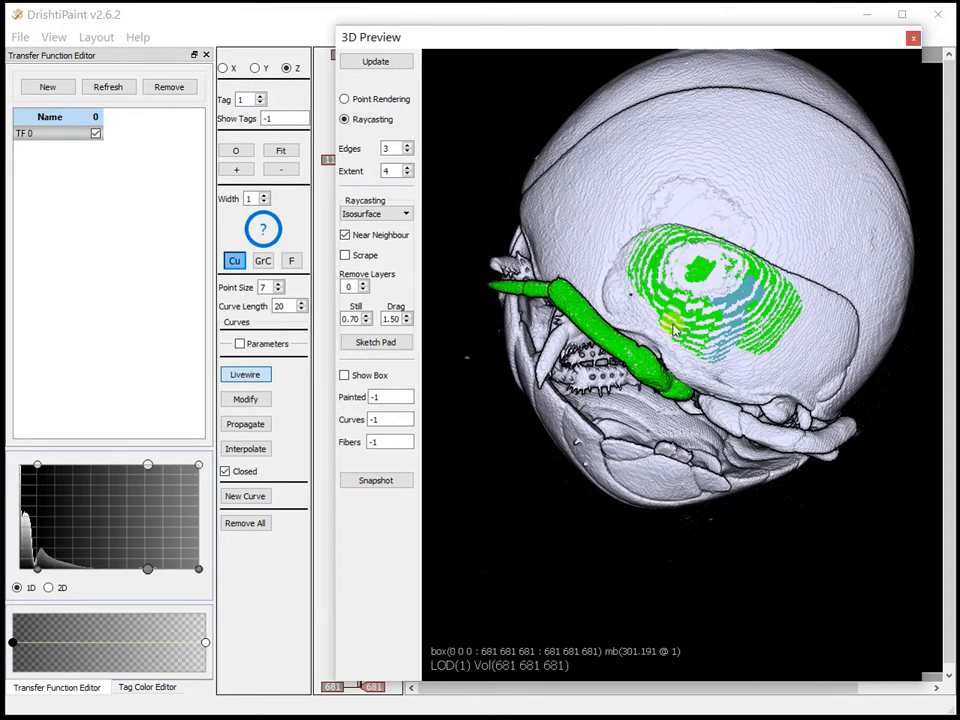